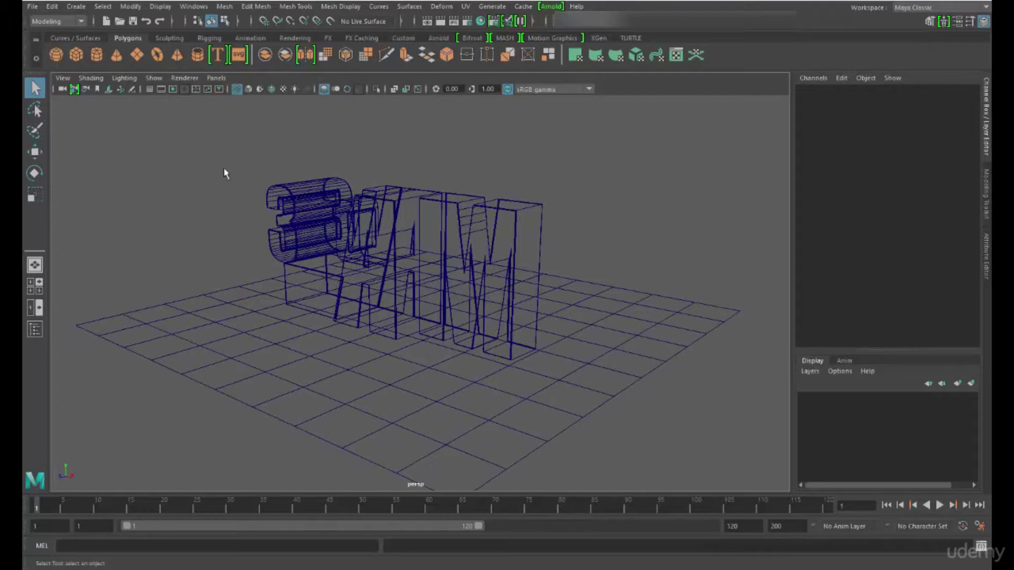
Select the 3D text and ground plane together and fit both in the top, front and side views before returning to perspective.
{"action": "mouse_move", "coordinate": [355, 264]}
{"action": "left_mouse_down", "text": "alt"}
{"action": "mouse_move", "coordinate": [380, 261]}
{"action": "mouse_move", "coordinate": [331, 256]}
{"action": "mouse_move", "coordinate": [337, 240]}
{"action": "mouse_move", "coordinate": [346, 254]}
{"action": "left_mouse_up", "text": "alt"}
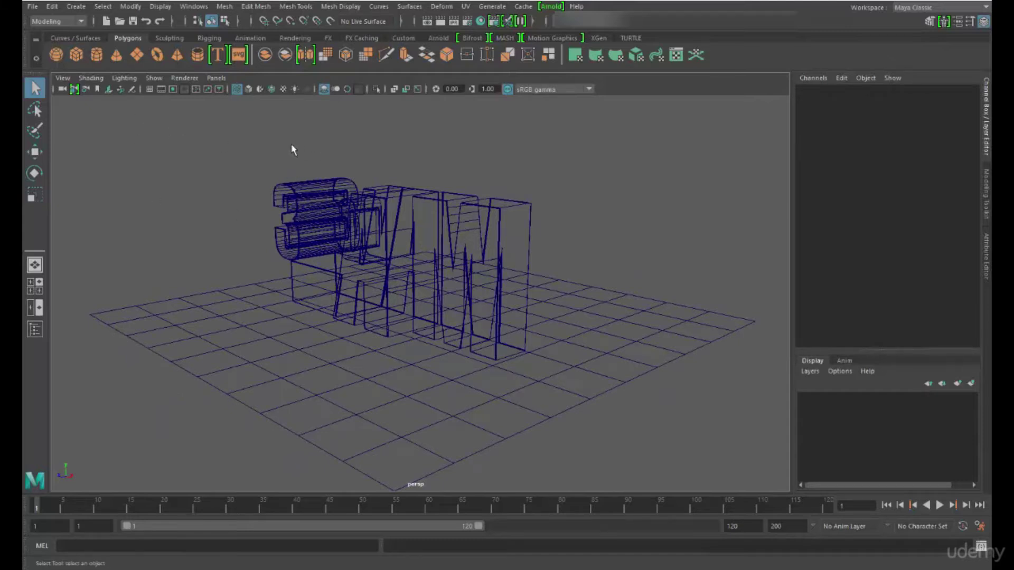
{"action": "left_click_drag", "start_coordinate": [224, 168], "coordinate": [660, 435]}
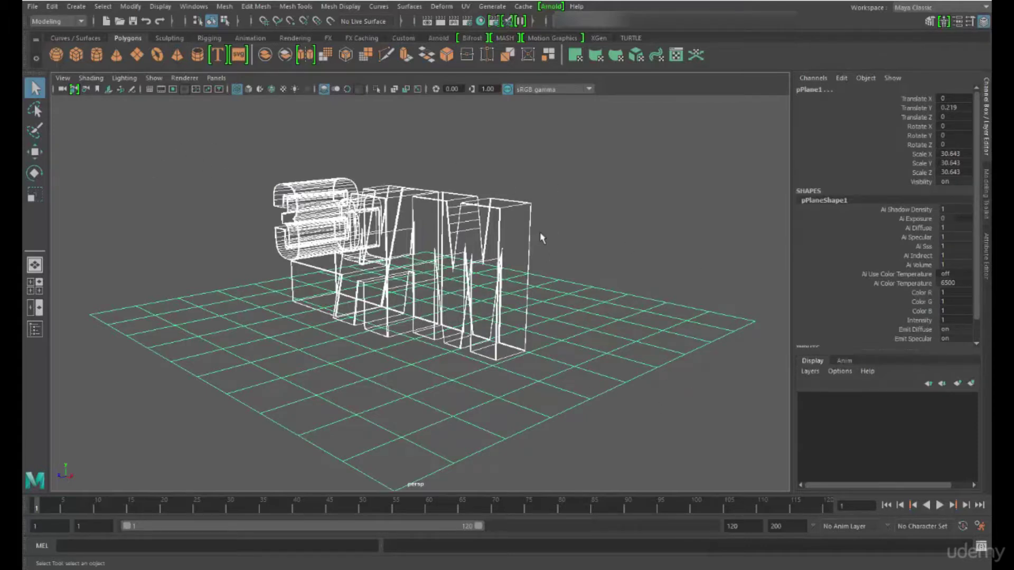
{"action": "key", "text": "space"}
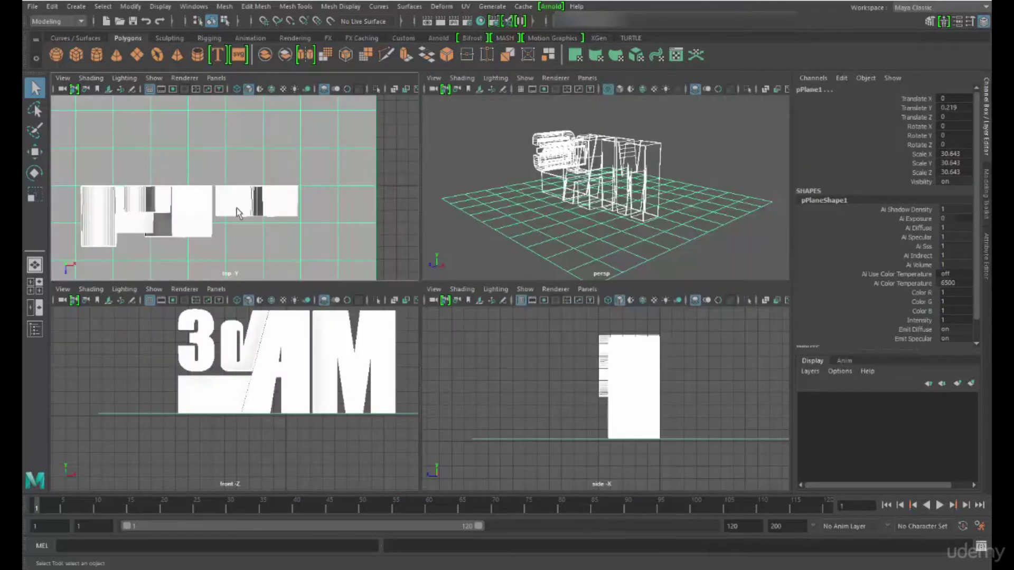
{"action": "scroll", "coordinate": [243, 209], "scroll_direction": "down", "scroll_amount": 5}
{"action": "scroll", "coordinate": [257, 368], "scroll_direction": "down", "scroll_amount": 2}
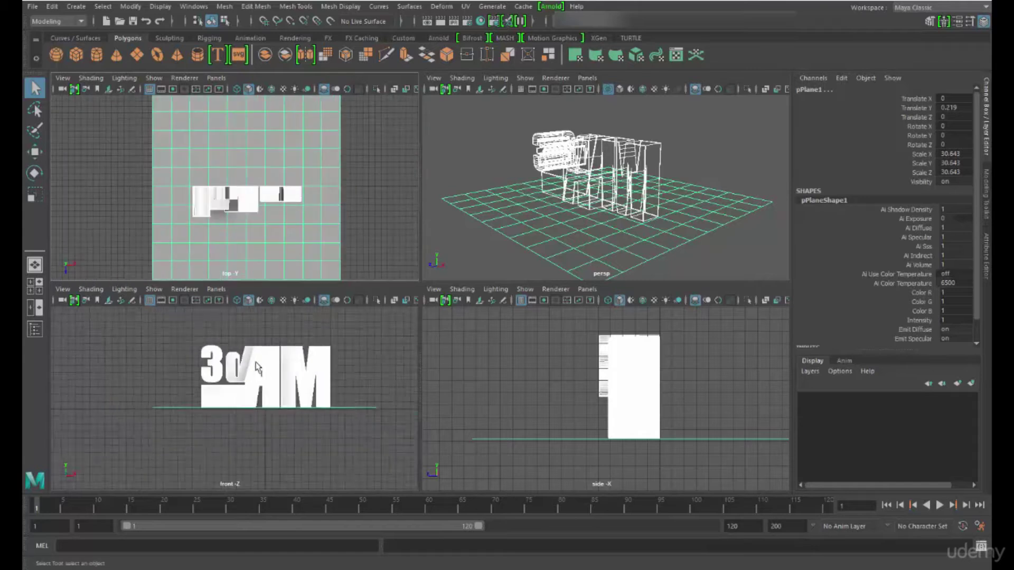
{"action": "scroll", "coordinate": [257, 368], "scroll_direction": "down", "scroll_amount": 1}
{"action": "scroll", "coordinate": [592, 385], "scroll_direction": "down", "scroll_amount": 3}
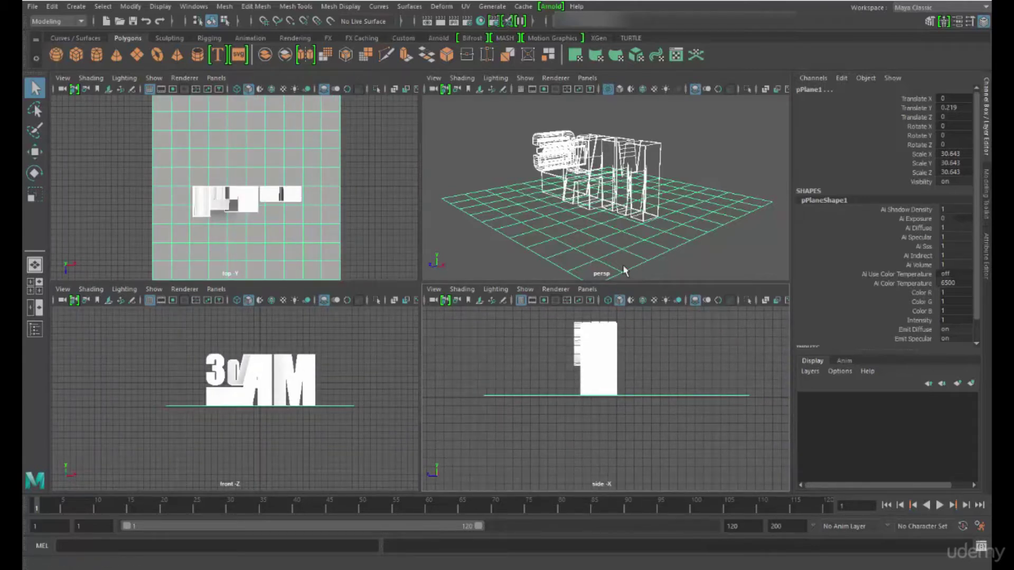
{"action": "middle_click_drag", "start_coordinate": [218, 251], "coordinate": [216, 244], "text": "alt"}
{"action": "key", "text": "space"}
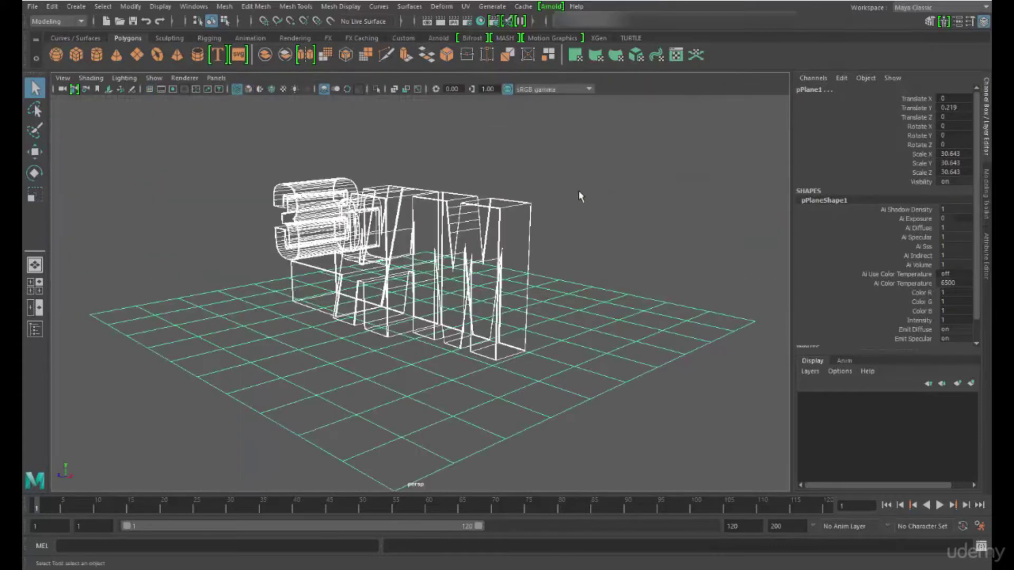
Toggle between the four-view layout and the single perspective view, and inspect the wireframe scene from several angles.
{"action": "key", "text": "space"}
{"action": "key", "text": "space"}
{"action": "key", "text": "space"}
{"action": "key", "text": "space"}
{"action": "key", "text": "space"}
{"action": "key", "text": "space"}
{"action": "key", "text": "space"}
{"action": "key", "text": "space"}
{"action": "key", "text": "space"}
{"action": "left_click_drag", "start_coordinate": [464, 261], "coordinate": [451, 333], "text": "alt"}
{"action": "key", "text": "space"}
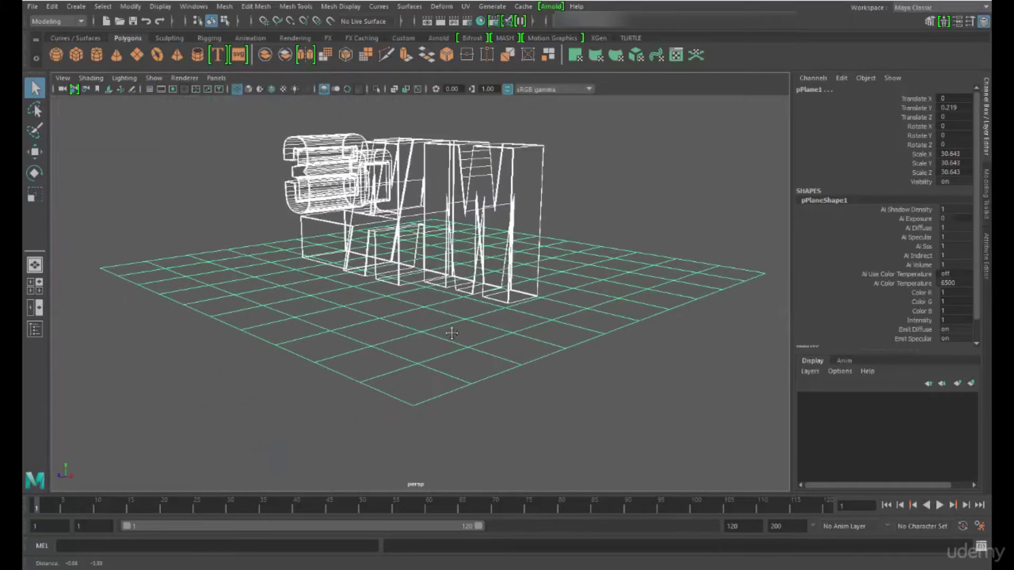
{"action": "middle_click_drag", "start_coordinate": [451, 333], "coordinate": [462, 357], "text": "alt"}
{"action": "left_click_drag", "start_coordinate": [445, 350], "coordinate": [437, 328], "text": "alt"}
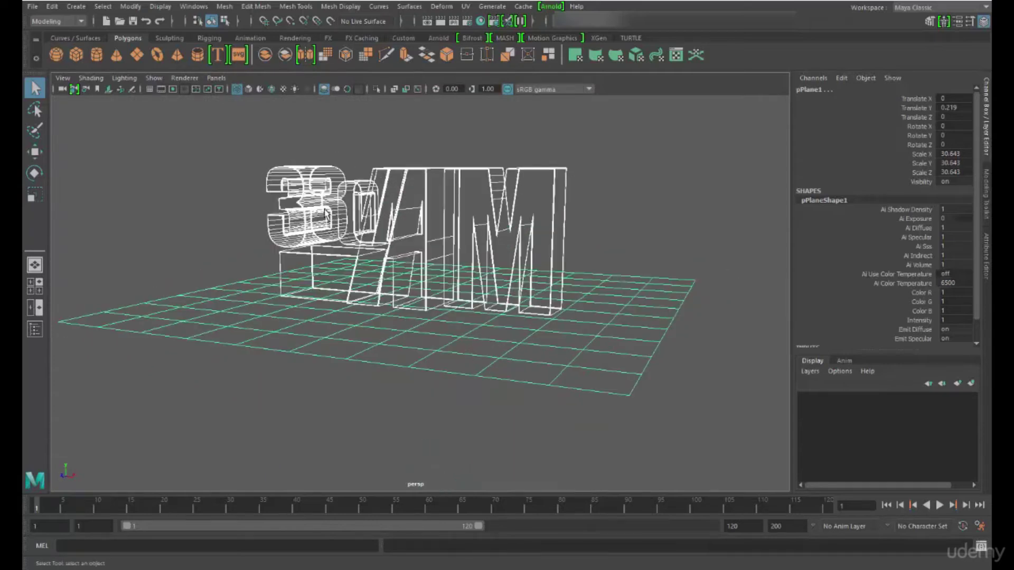
Clear the selection, try selecting the ground plane alone, and select the extruded 3D text mesh.
{"action": "left_click", "coordinate": [524, 155]}
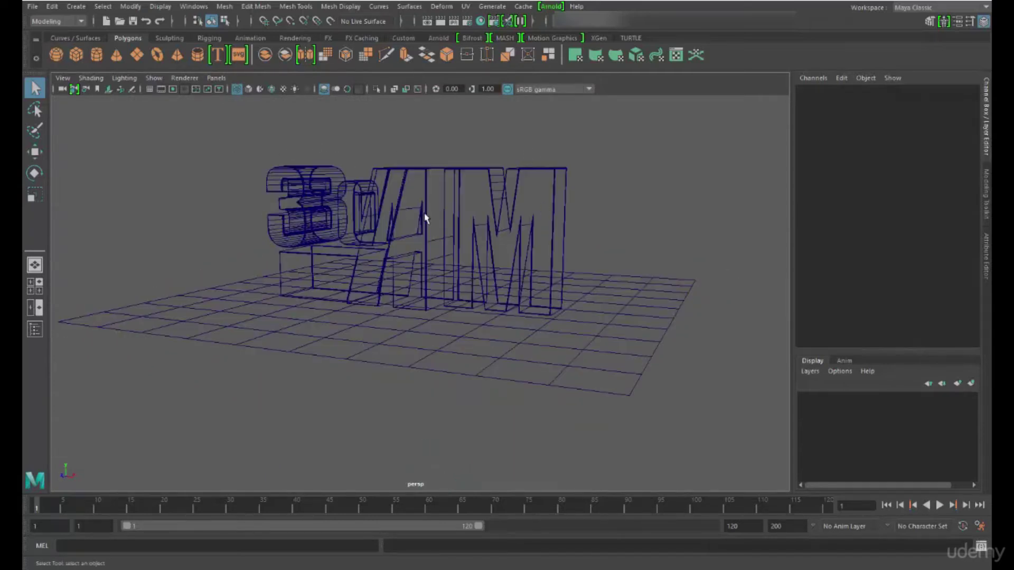
{"action": "left_click", "coordinate": [318, 191]}
{"action": "left_click", "coordinate": [478, 373]}
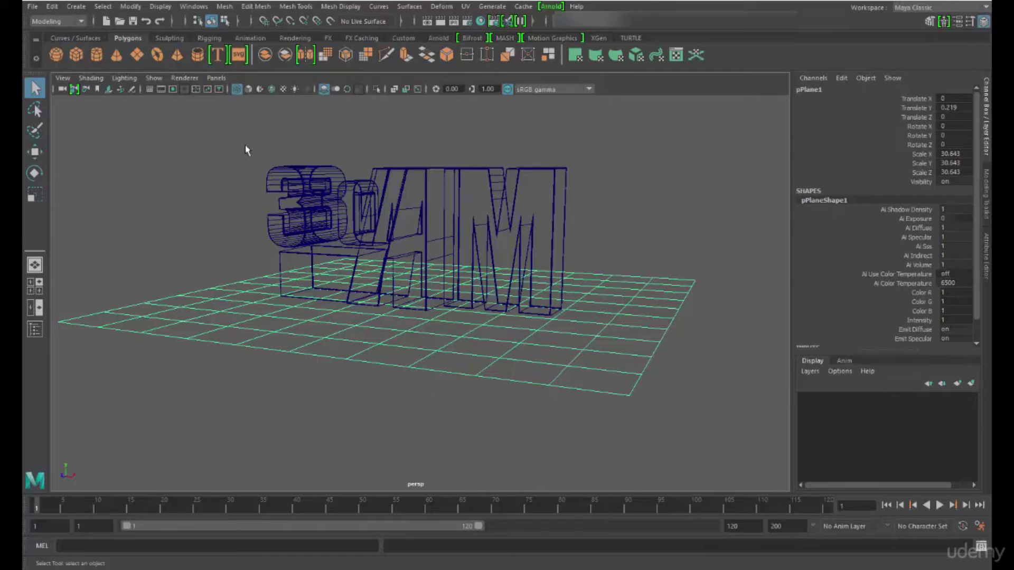
{"action": "left_click", "coordinate": [368, 234]}
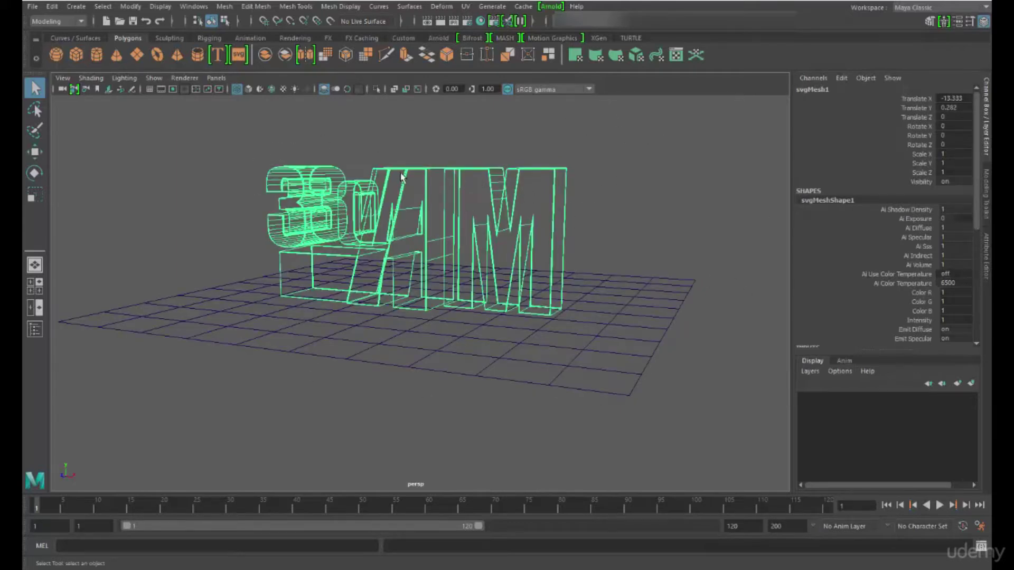
{"action": "left_click_drag", "start_coordinate": [328, 171], "coordinate": [389, 168], "text": "alt"}
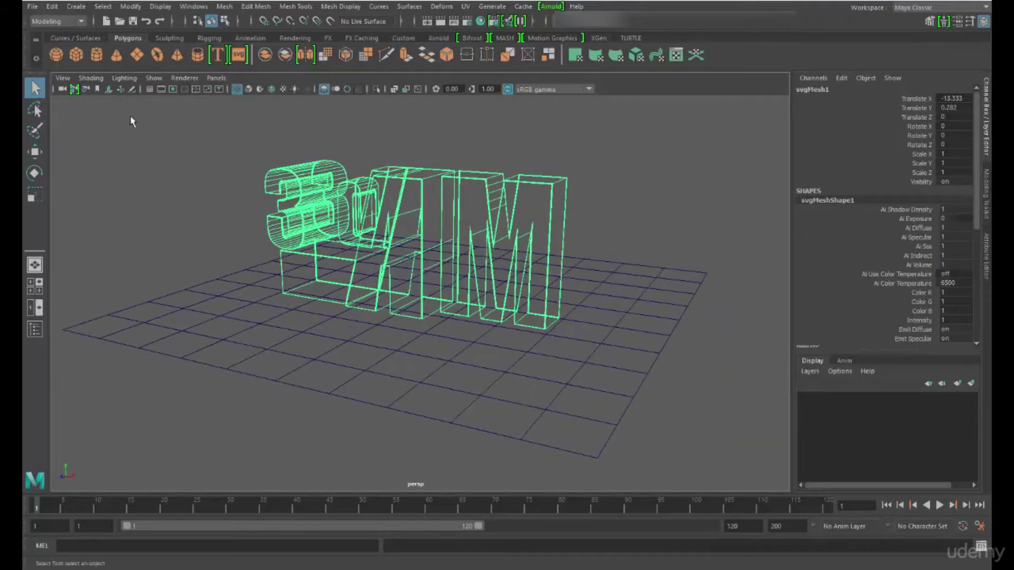
Set the perspective view's shading to Smooth Shade All.
{"action": "left_click", "coordinate": [90, 77]}
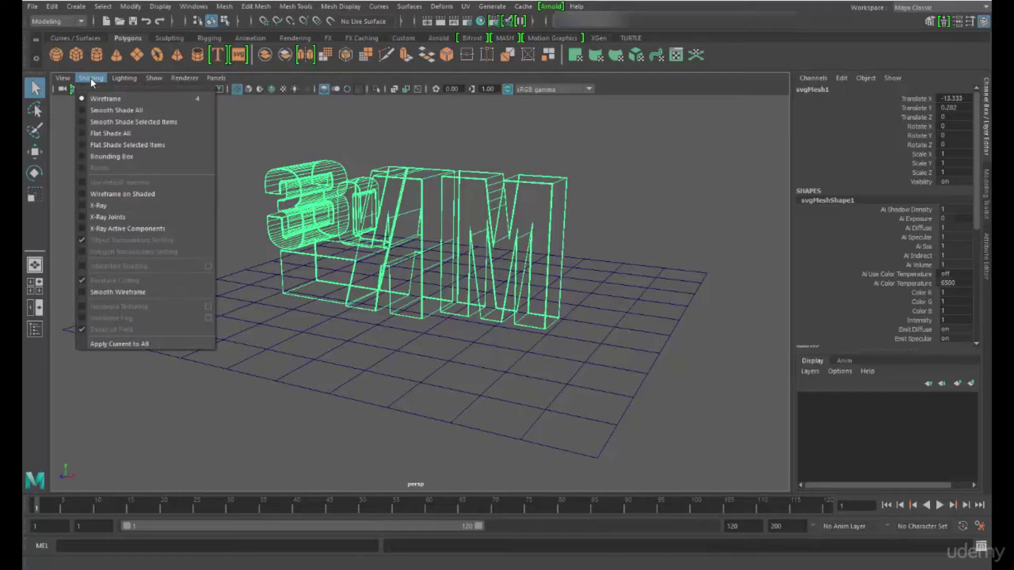
{"action": "left_click", "coordinate": [130, 110]}
{"action": "mouse_move", "coordinate": [424, 219]}
{"action": "left_mouse_down", "text": "alt"}
{"action": "mouse_move", "coordinate": [401, 227]}
{"action": "mouse_move", "coordinate": [563, 228]}
{"action": "mouse_move", "coordinate": [405, 222]}
{"action": "mouse_move", "coordinate": [391, 232]}
{"action": "left_mouse_up", "text": "alt"}
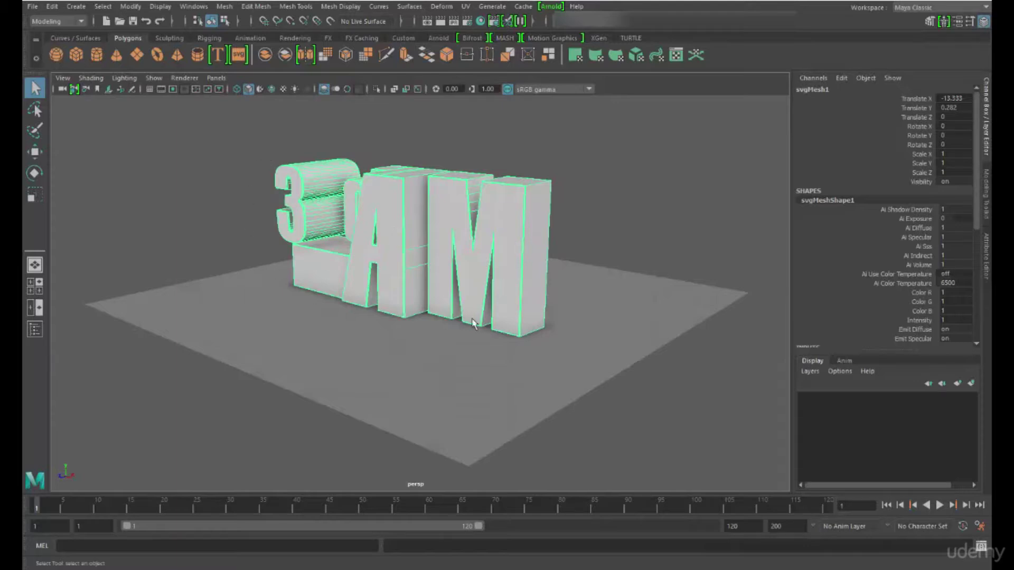
Open the 3D text's material attributes and examine the svgBlinn1 material's settings.
{"action": "right_click", "coordinate": [393, 196]}
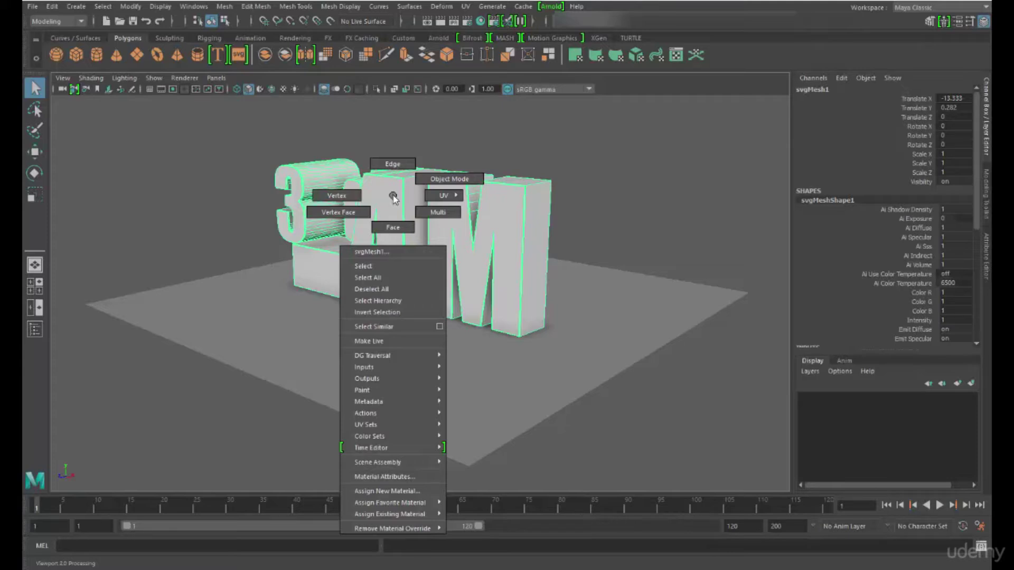
{"action": "left_click", "coordinate": [391, 477]}
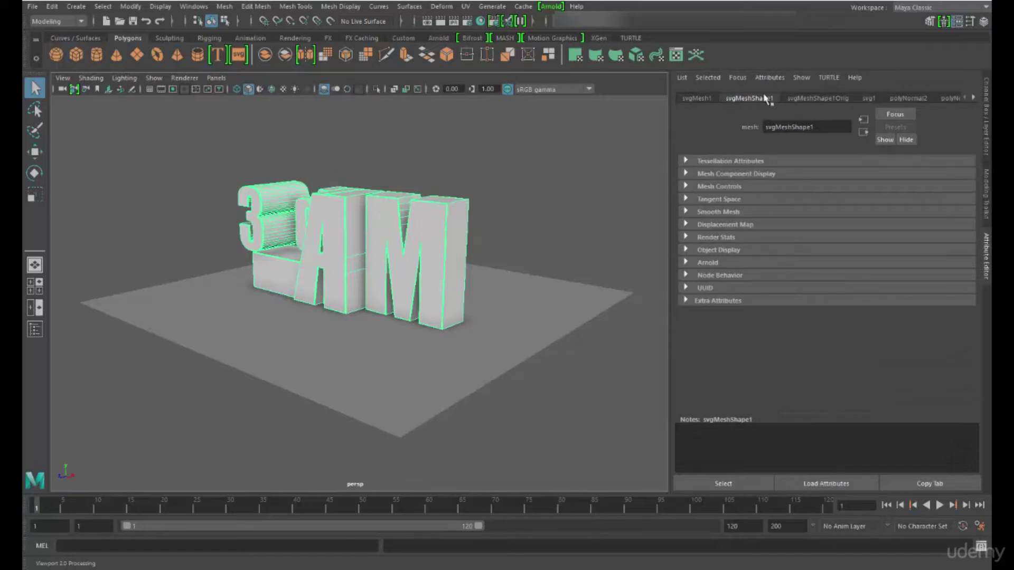
{"action": "left_click", "coordinate": [973, 99]}
{"action": "left_click", "coordinate": [973, 98]}
{"action": "left_click", "coordinate": [974, 98]}
{"action": "left_click", "coordinate": [974, 99]}
{"action": "left_click", "coordinate": [974, 98]}
{"action": "left_click", "coordinate": [973, 98]}
{"action": "left_click", "coordinate": [974, 98]}
{"action": "left_click", "coordinate": [974, 98]}
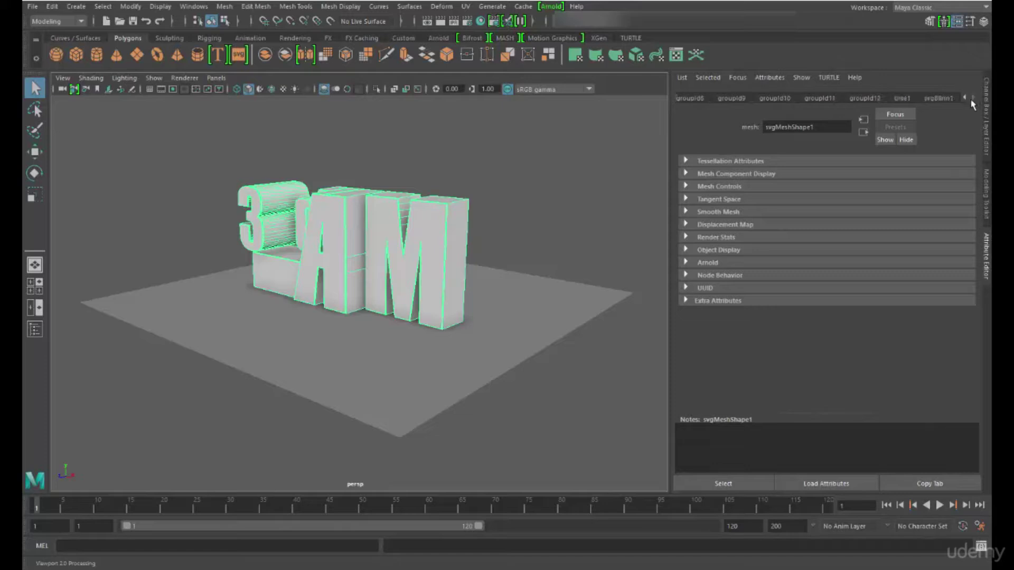
{"action": "left_click", "coordinate": [928, 99]}
{"action": "left_click_drag", "start_coordinate": [300, 253], "coordinate": [585, 252], "text": "alt"}
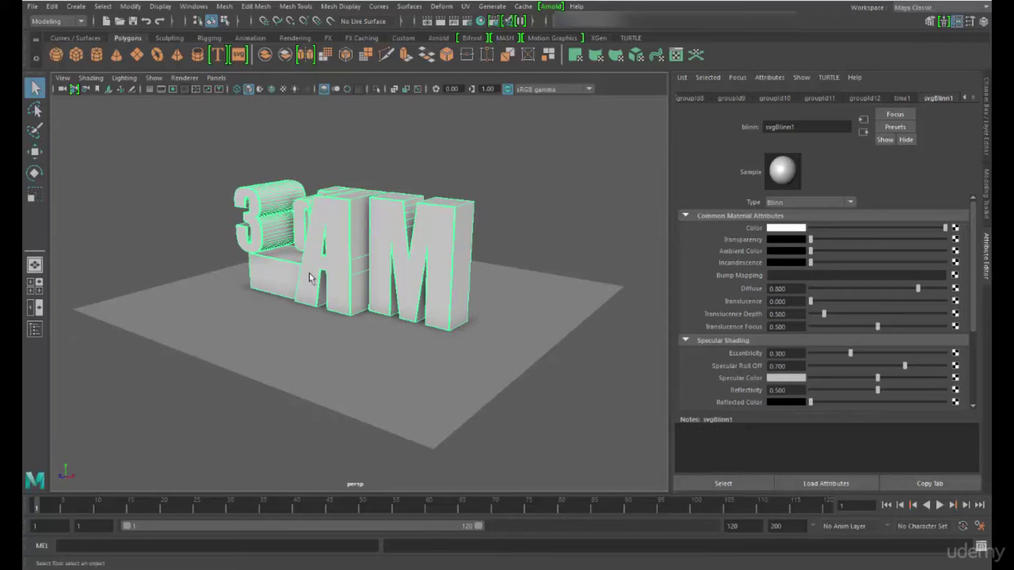
Assign a different existing material to the extruded 3D text mesh.
{"action": "right_click_drag", "start_coordinate": [346, 226], "coordinate": [422, 559]}
{"action": "left_click_drag", "start_coordinate": [333, 327], "coordinate": [373, 264], "text": "alt"}
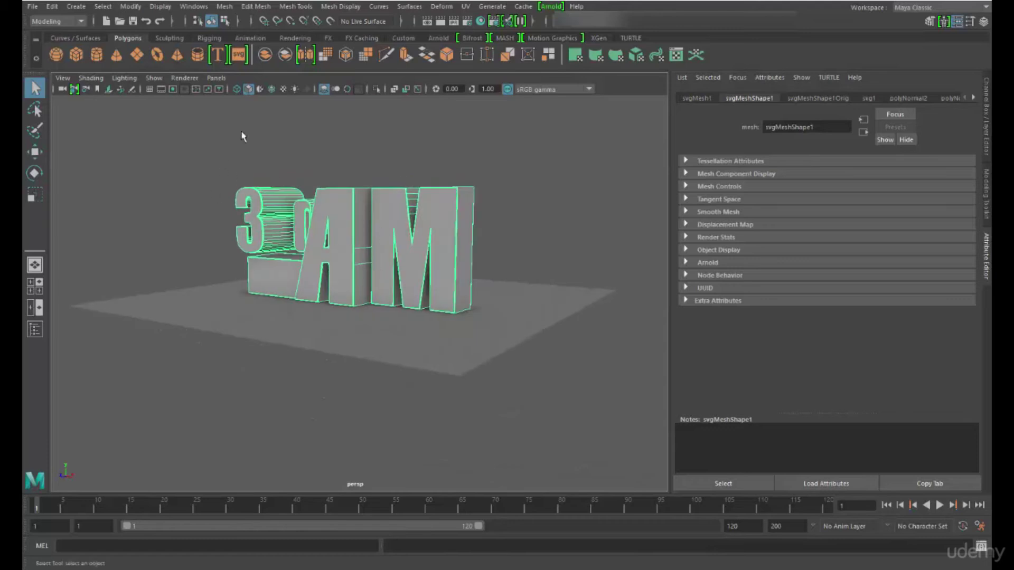
{"action": "left_click_drag", "start_coordinate": [296, 162], "coordinate": [305, 179], "text": "alt"}
Set the view's shading to Smooth Shade Selected Items and alternately select the ground plane and 3D text to compare them.
{"action": "left_click", "coordinate": [91, 78]}
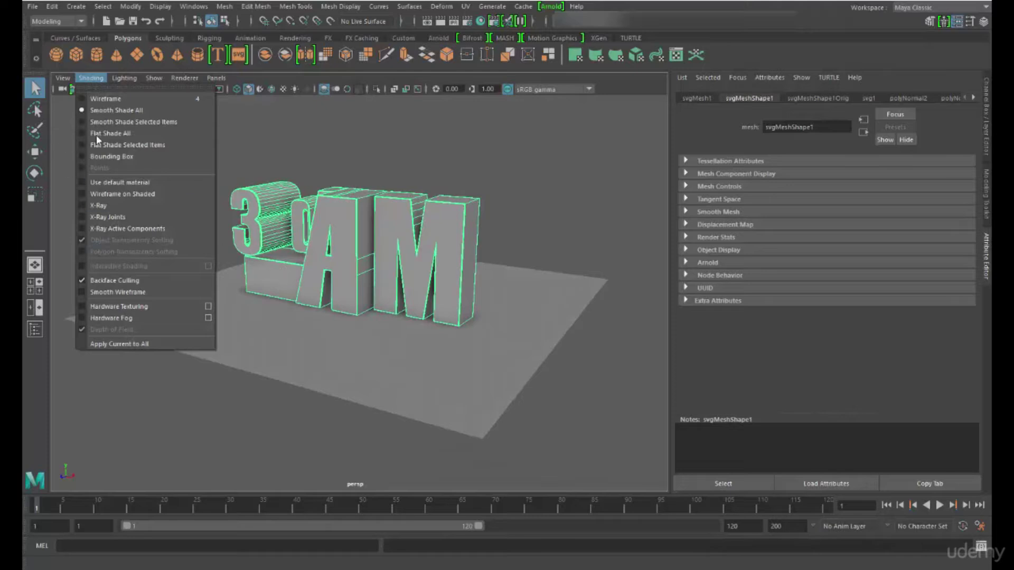
{"action": "left_click", "coordinate": [111, 122]}
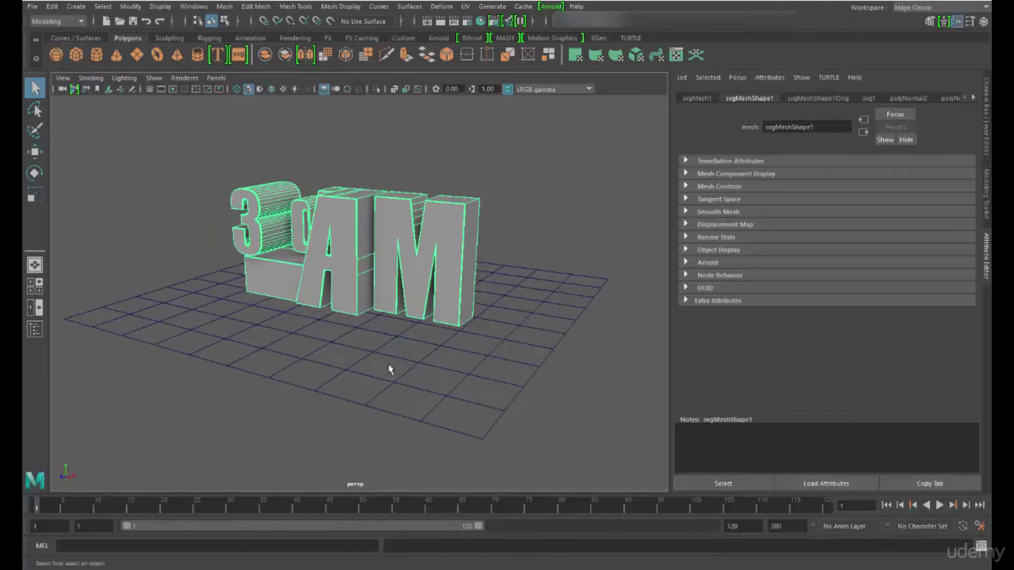
{"action": "left_click", "coordinate": [364, 357]}
{"action": "left_click", "coordinate": [343, 186]}
{"action": "left_click", "coordinate": [432, 387]}
{"action": "left_click", "coordinate": [396, 215]}
{"action": "left_click", "coordinate": [550, 225]}
{"action": "left_click", "coordinate": [503, 320]}
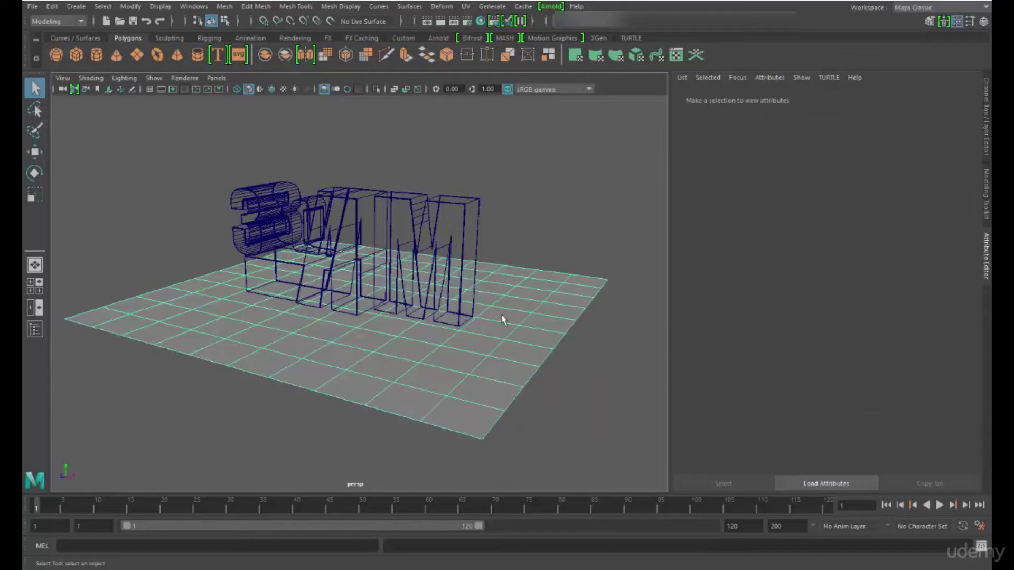
{"action": "mouse_move", "coordinate": [503, 319]}
{"action": "left_mouse_down", "text": "alt"}
{"action": "mouse_move", "coordinate": [445, 355]}
{"action": "mouse_move", "coordinate": [507, 315]}
{"action": "mouse_move", "coordinate": [454, 317]}
{"action": "mouse_move", "coordinate": [491, 332]}
{"action": "left_mouse_up", "text": "alt"}
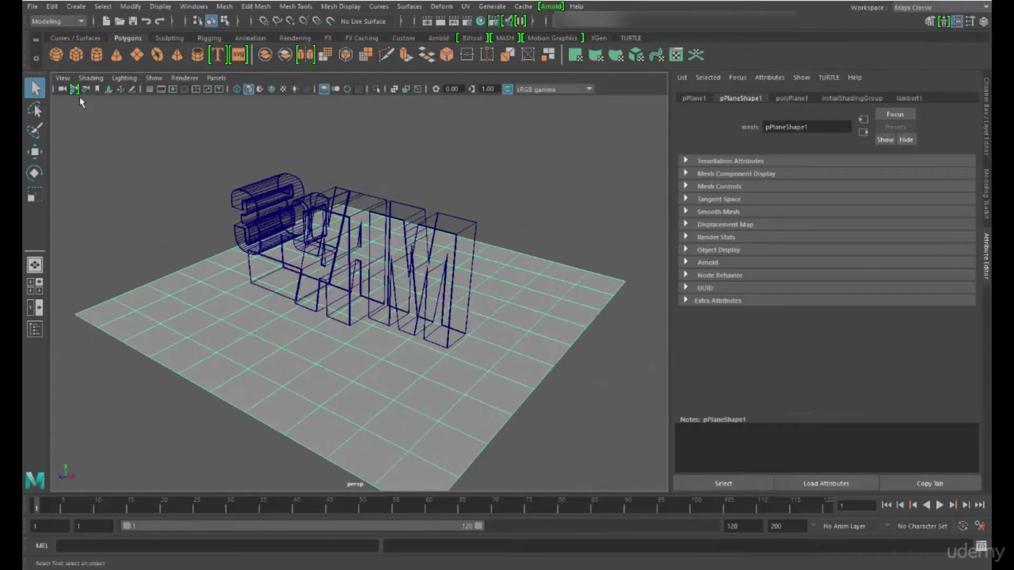
Set the perspective view's shading to Flat Shade All and check the deselected scene from different angles.
{"action": "left_click", "coordinate": [90, 78]}
{"action": "left_click", "coordinate": [99, 133]}
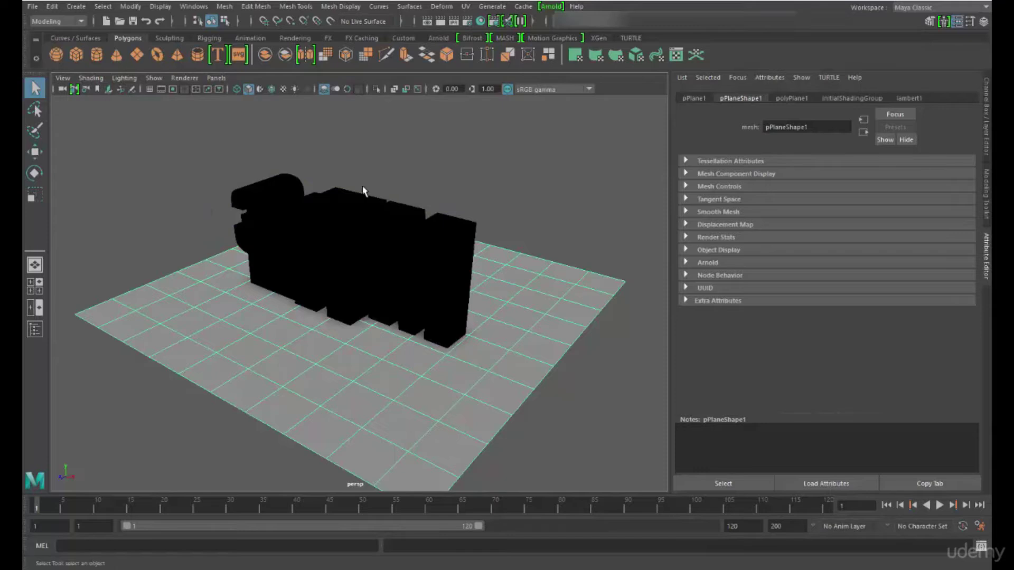
{"action": "left_click", "coordinate": [372, 168]}
{"action": "left_click_drag", "start_coordinate": [339, 228], "coordinate": [317, 120], "text": "alt"}
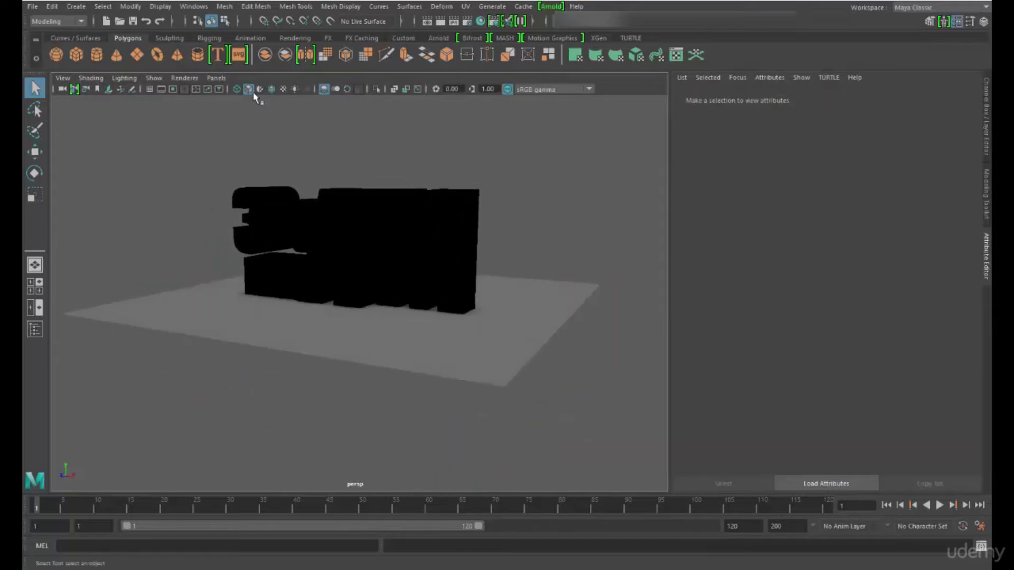
{"action": "left_click_drag", "start_coordinate": [374, 165], "coordinate": [408, 165], "text": "alt"}
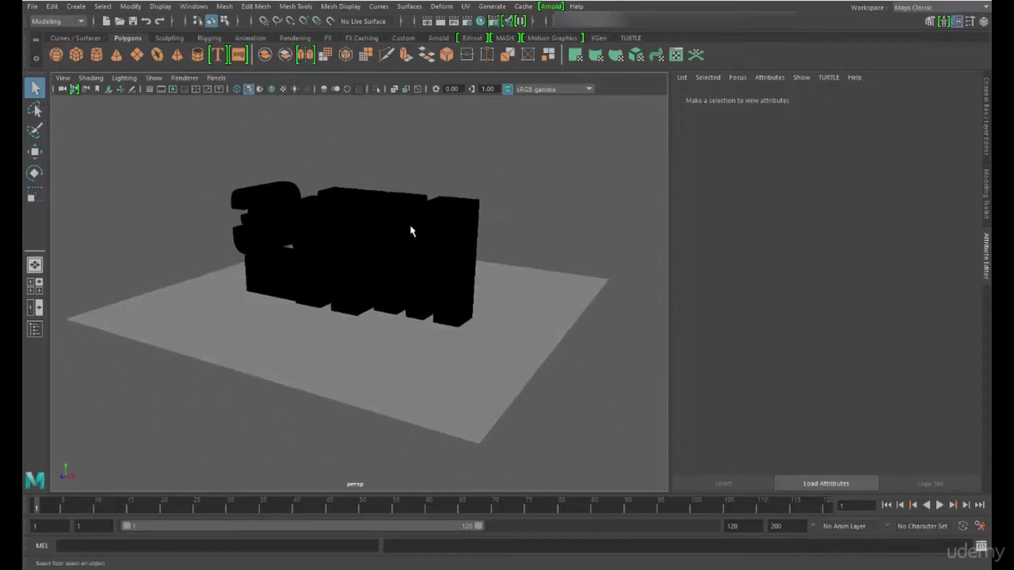
Assign the existing svgBlinn1 material to the 3D text mesh and clear the selection.
{"action": "left_click", "coordinate": [412, 231]}
{"action": "right_click_drag", "start_coordinate": [394, 214], "coordinate": [478, 535]}
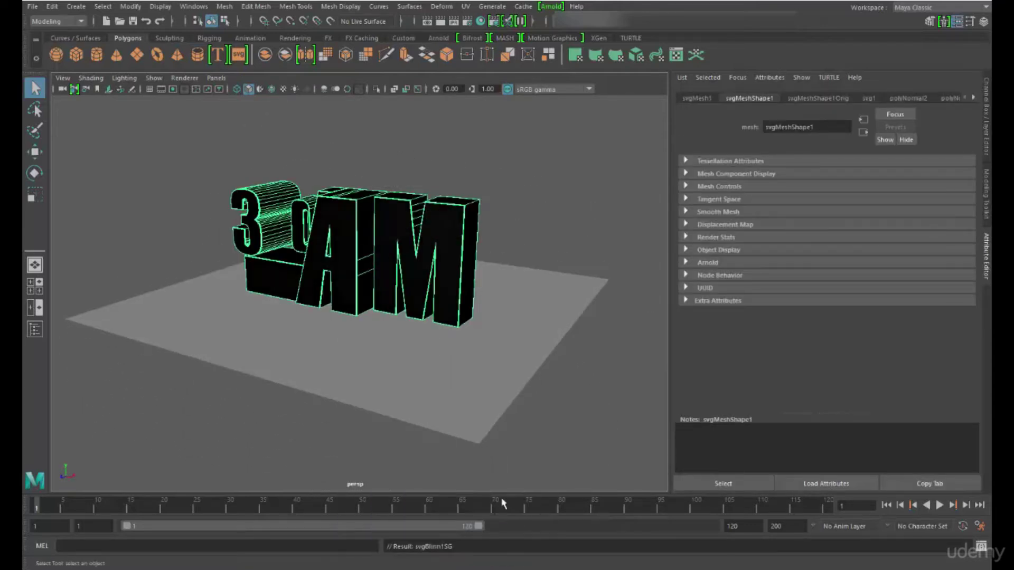
{"action": "left_click", "coordinate": [500, 169]}
{"action": "mouse_move", "coordinate": [475, 190]}
{"action": "left_mouse_down", "text": "alt"}
{"action": "mouse_move", "coordinate": [401, 175]}
{"action": "mouse_move", "coordinate": [491, 192]}
{"action": "mouse_move", "coordinate": [501, 212]}
{"action": "left_mouse_up", "text": "alt"}
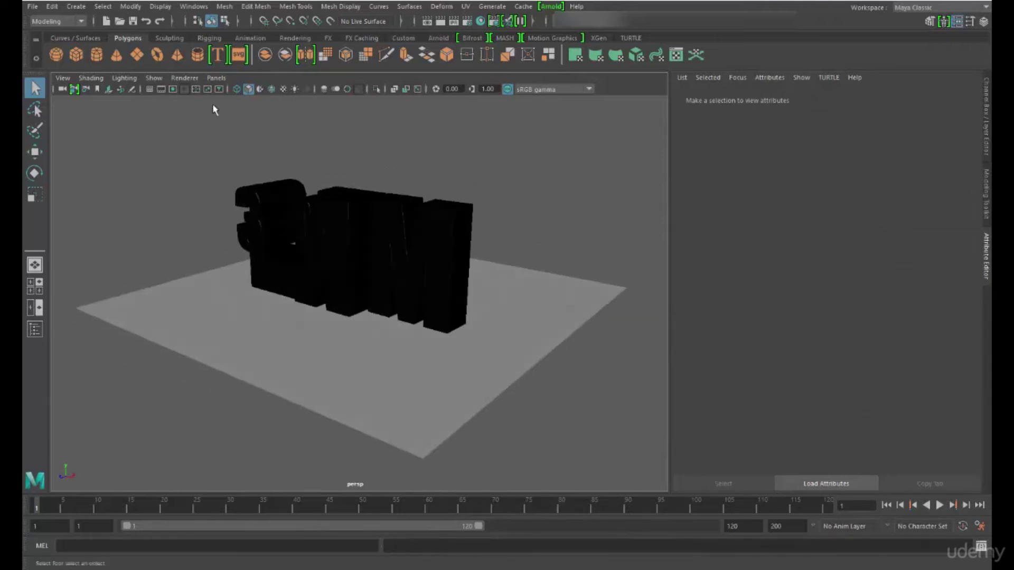
Set the view's shading to Flat Shade Selected Items and alternately select the ground plane and 3D text to compare them.
{"action": "left_click", "coordinate": [91, 83]}
{"action": "left_click", "coordinate": [110, 148]}
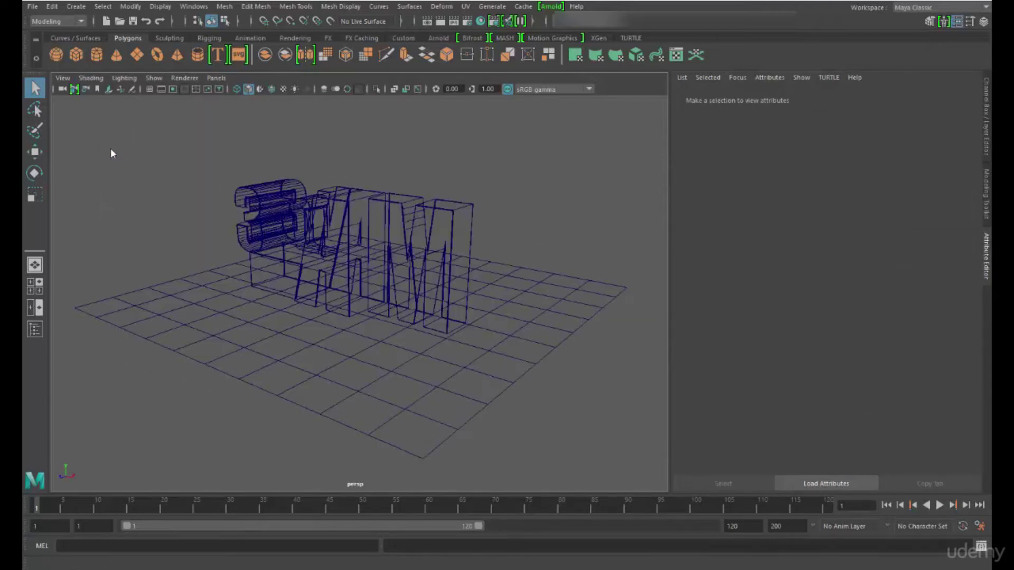
{"action": "left_click", "coordinate": [299, 221]}
{"action": "left_click", "coordinate": [199, 323]}
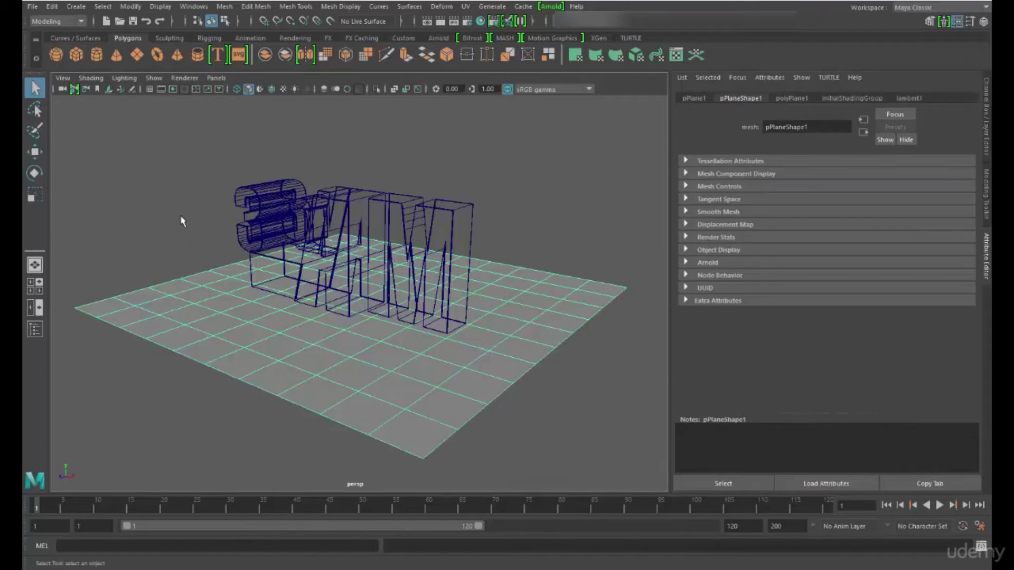
{"action": "left_click", "coordinate": [296, 227]}
{"action": "left_click_drag", "start_coordinate": [306, 227], "coordinate": [338, 252], "text": "alt"}
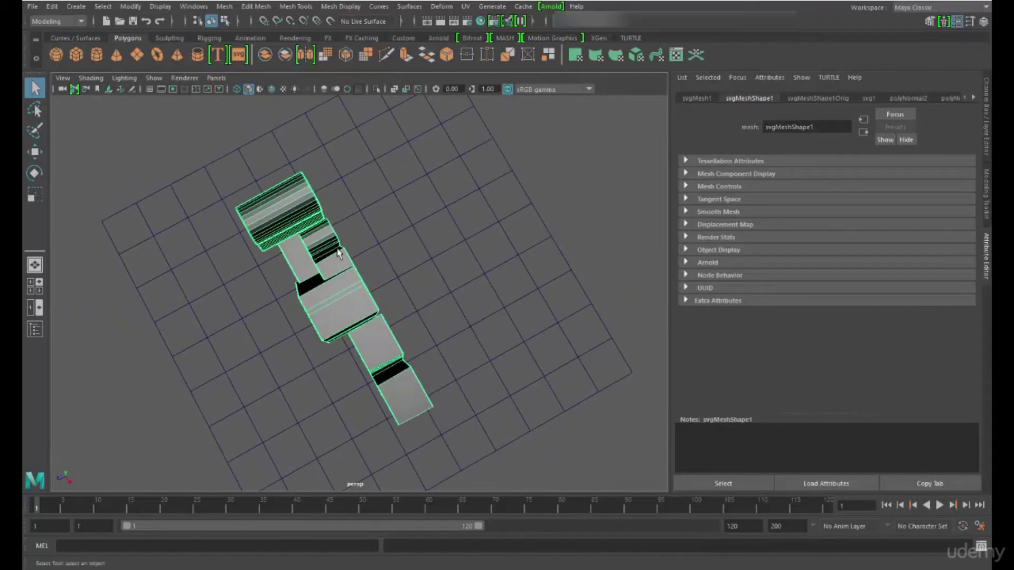
{"action": "left_click", "coordinate": [557, 208]}
{"action": "mouse_move", "coordinate": [557, 208]}
{"action": "left_mouse_down", "text": "alt"}
{"action": "mouse_move", "coordinate": [380, 152]}
{"action": "mouse_move", "coordinate": [392, 93]}
{"action": "mouse_move", "coordinate": [327, 227]}
{"action": "mouse_move", "coordinate": [529, 182]}
{"action": "mouse_move", "coordinate": [208, 140]}
{"action": "left_mouse_up", "text": "alt"}
{"action": "left_click", "coordinate": [328, 227]}
Set the view's shading to Bounding Box, inspect the simplified scene, and select the 3D text's box.
{"action": "left_click", "coordinate": [90, 78]}
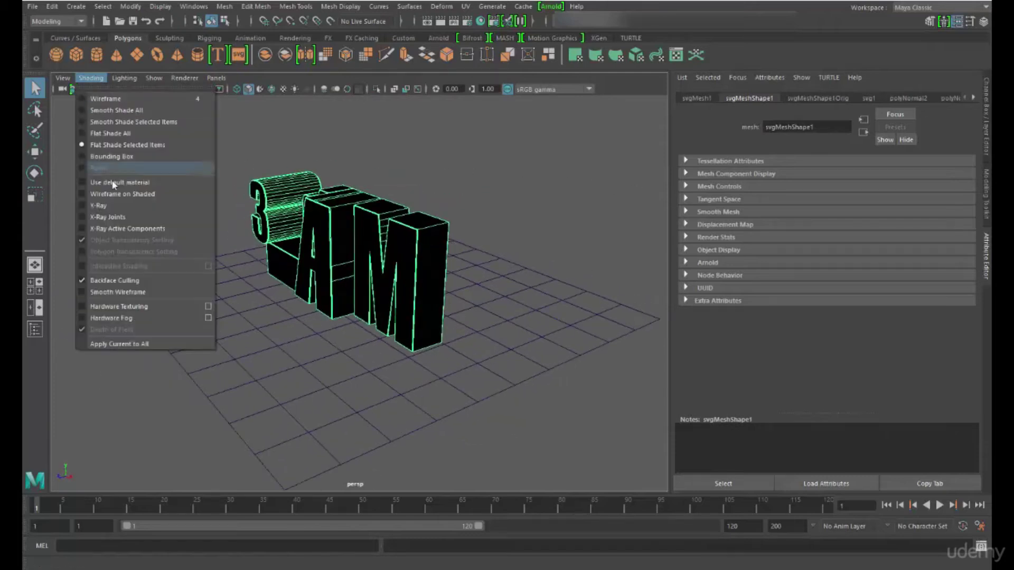
{"action": "left_click", "coordinate": [108, 157]}
{"action": "left_click", "coordinate": [317, 194]}
{"action": "mouse_move", "coordinate": [317, 194]}
{"action": "left_mouse_down", "text": "alt"}
{"action": "mouse_move", "coordinate": [426, 188]}
{"action": "mouse_move", "coordinate": [306, 185]}
{"action": "left_mouse_up", "text": "alt"}
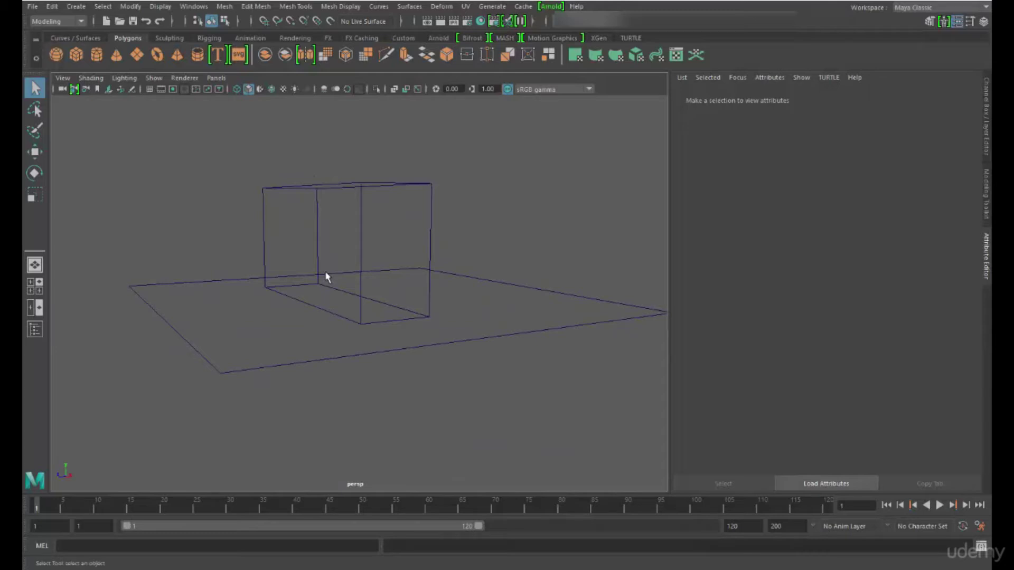
{"action": "left_click_drag", "start_coordinate": [283, 317], "coordinate": [293, 272], "text": "alt"}
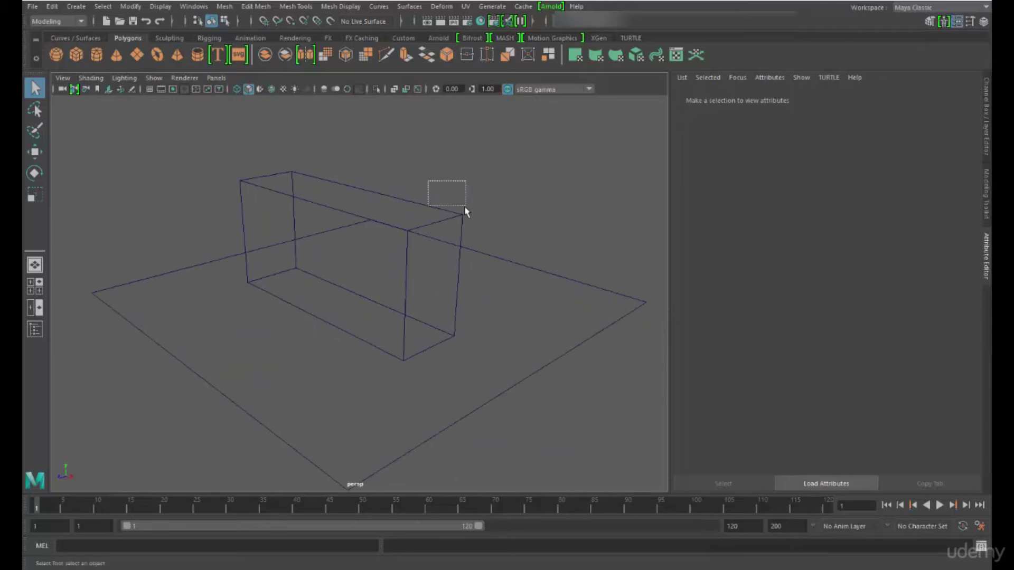
{"action": "left_click_drag", "start_coordinate": [465, 207], "coordinate": [463, 218]}
{"action": "left_click_drag", "start_coordinate": [160, 259], "coordinate": [177, 292]}
{"action": "left_click", "coordinate": [341, 203]}
{"action": "left_click", "coordinate": [349, 188]}
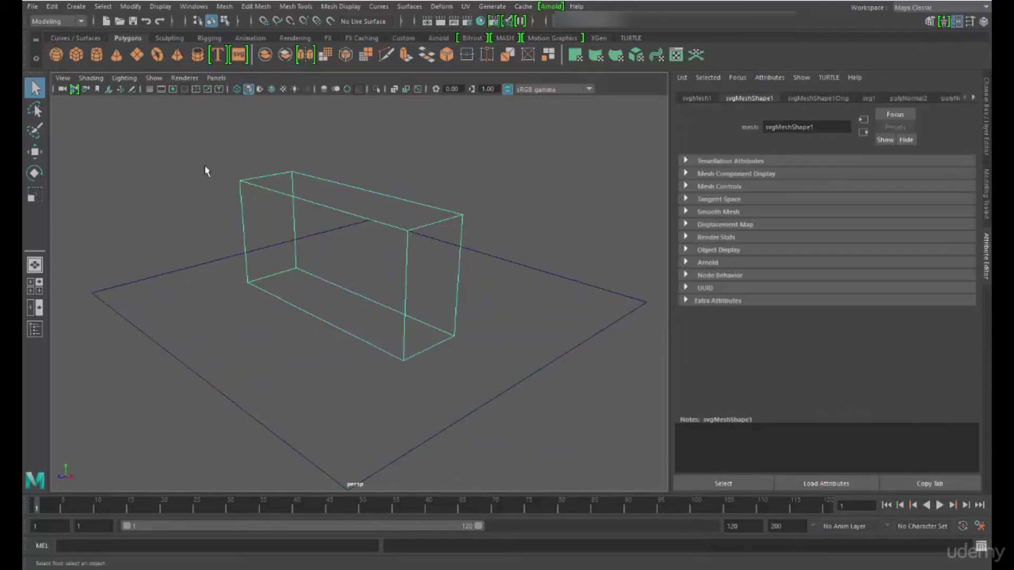
Set the perspective view's shading to Smooth Shade All with Wireframe on Shaded, and clear the selection.
{"action": "left_click", "coordinate": [91, 78]}
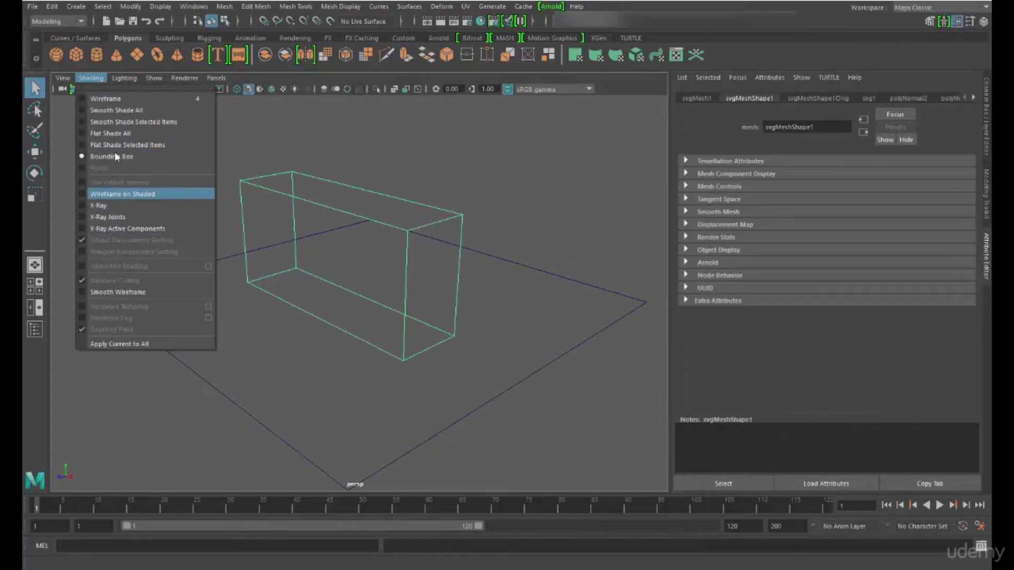
{"action": "left_click", "coordinate": [105, 110]}
{"action": "left_click", "coordinate": [91, 78]}
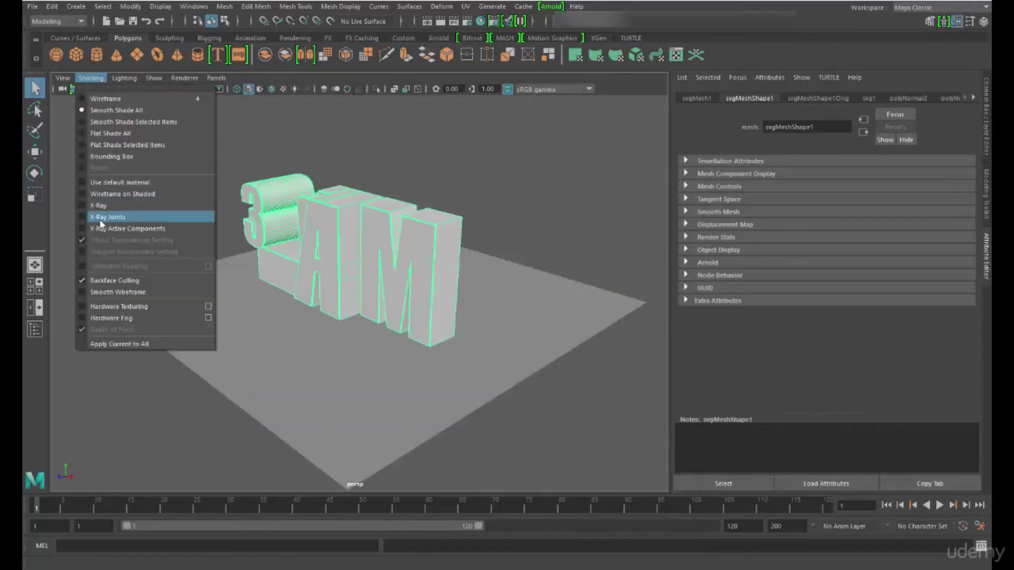
{"action": "left_click", "coordinate": [112, 194]}
{"action": "mouse_move", "coordinate": [231, 212]}
{"action": "left_mouse_down", "text": "alt"}
{"action": "mouse_move", "coordinate": [362, 226]}
{"action": "mouse_move", "coordinate": [493, 219]}
{"action": "mouse_move", "coordinate": [542, 260]}
{"action": "mouse_move", "coordinate": [407, 254]}
{"action": "mouse_move", "coordinate": [401, 227]}
{"action": "left_mouse_up", "text": "alt"}
Turn on X-Ray shading, inspect the see-through 3D text from a closer angle, and turn X-Ray off again.
{"action": "left_click", "coordinate": [91, 78]}
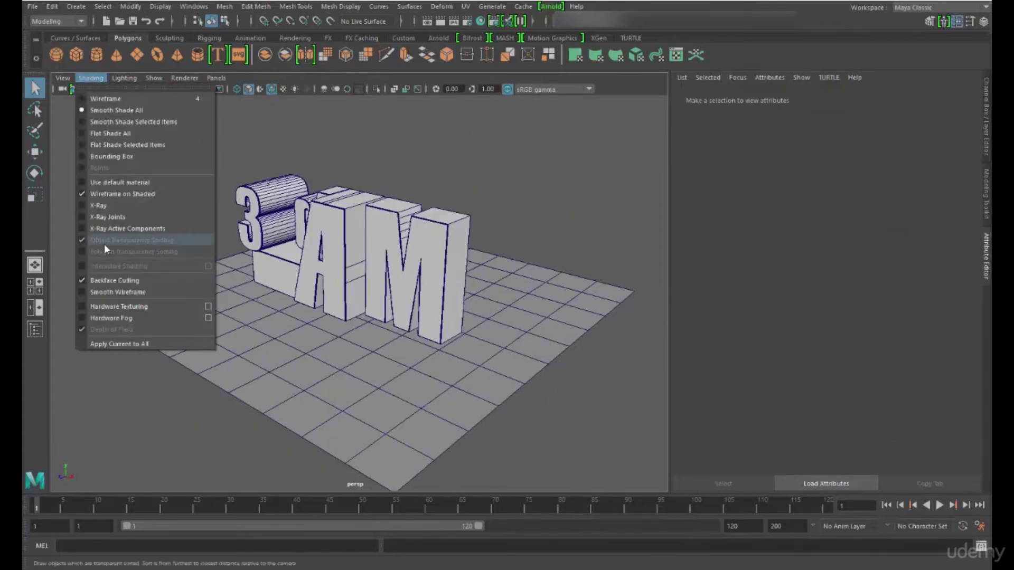
{"action": "left_click", "coordinate": [100, 207]}
{"action": "mouse_move", "coordinate": [166, 207]}
{"action": "left_mouse_down", "text": "alt"}
{"action": "mouse_move", "coordinate": [407, 174]}
{"action": "mouse_move", "coordinate": [336, 184]}
{"action": "mouse_move", "coordinate": [382, 156]}
{"action": "mouse_move", "coordinate": [396, 170]}
{"action": "left_mouse_up", "text": "alt"}
{"action": "right_click_drag", "start_coordinate": [395, 169], "coordinate": [415, 249], "text": "alt"}
{"action": "left_click_drag", "start_coordinate": [415, 249], "coordinate": [436, 242], "text": "alt"}
{"action": "left_click", "coordinate": [94, 78]}
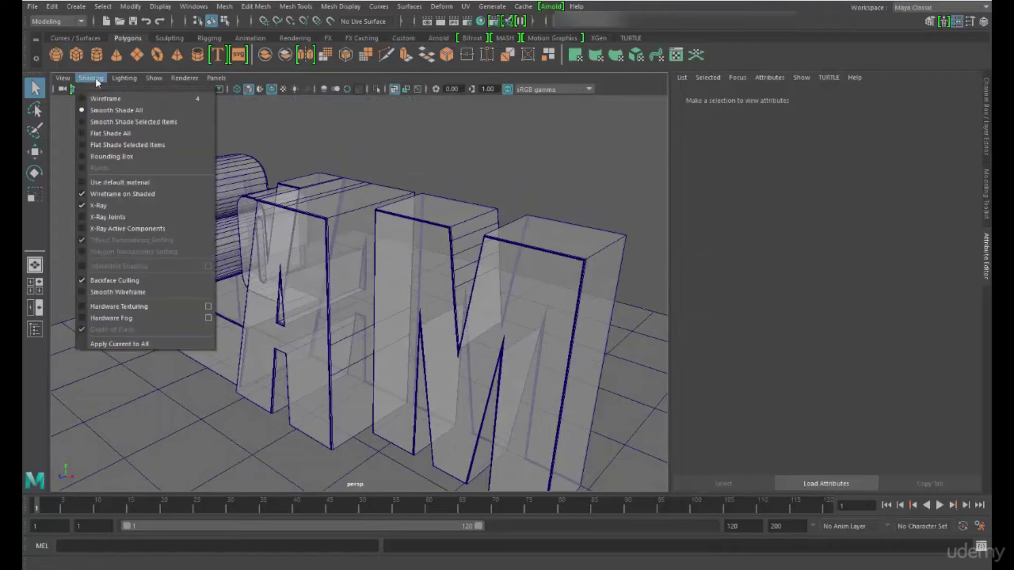
{"action": "left_click", "coordinate": [100, 204]}
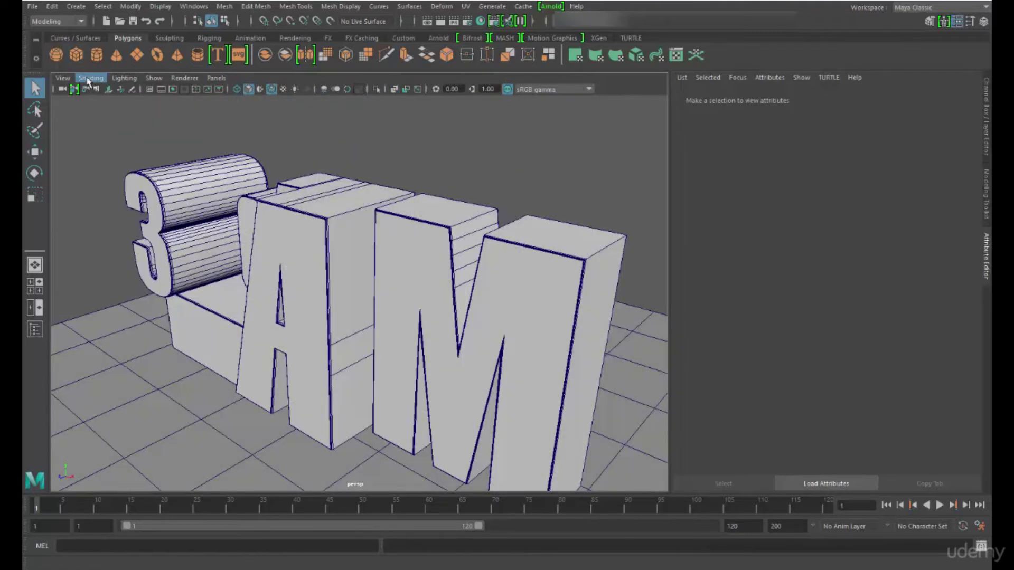
Toggle Backface Culling off and back on, and inspect the text's faces and edges up close.
{"action": "left_click", "coordinate": [90, 78]}
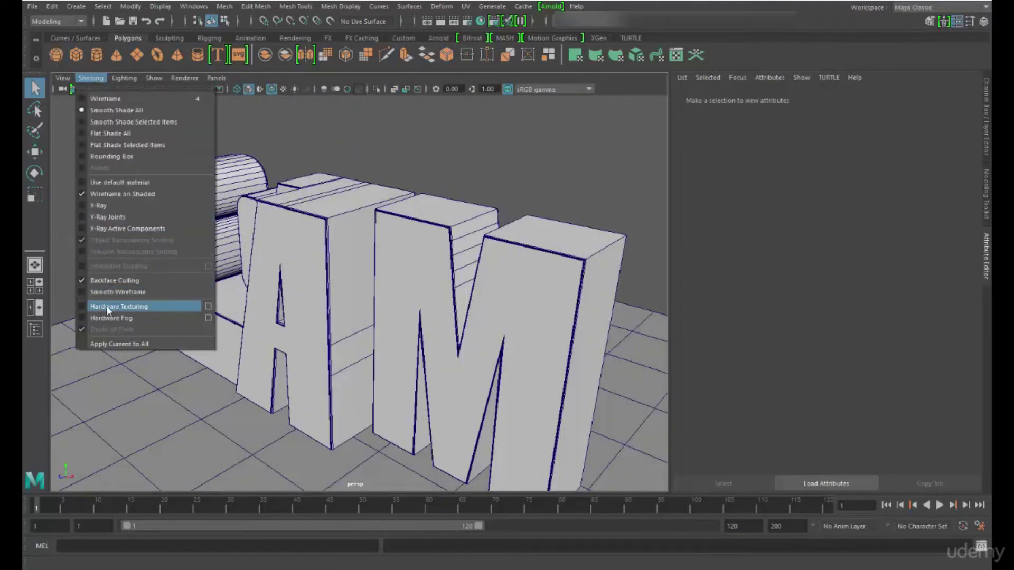
{"action": "left_click", "coordinate": [109, 281]}
{"action": "left_click", "coordinate": [91, 78]}
{"action": "left_click", "coordinate": [95, 281]}
{"action": "left_click_drag", "start_coordinate": [383, 294], "coordinate": [392, 296], "text": "alt"}
{"action": "right_click_drag", "start_coordinate": [456, 290], "coordinate": [637, 310], "text": "alt"}
{"action": "middle_click_drag", "start_coordinate": [470, 293], "coordinate": [389, 217], "text": "alt"}
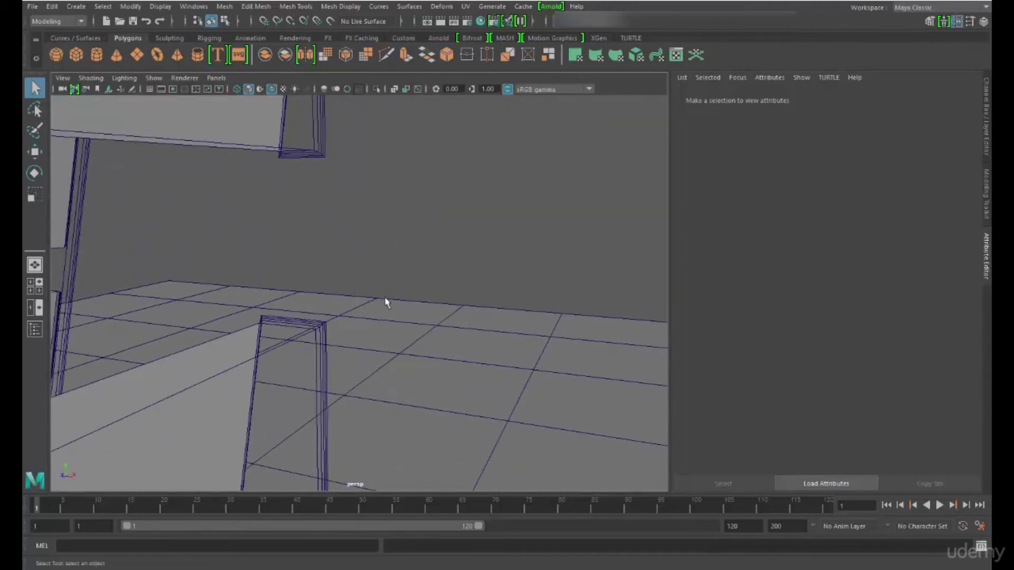
{"action": "right_click_drag", "start_coordinate": [486, 314], "coordinate": [296, 295], "text": "alt"}
{"action": "left_click_drag", "start_coordinate": [534, 290], "coordinate": [390, 295], "text": "alt"}
{"action": "right_click_drag", "start_coordinate": [422, 294], "coordinate": [331, 250], "text": "alt"}
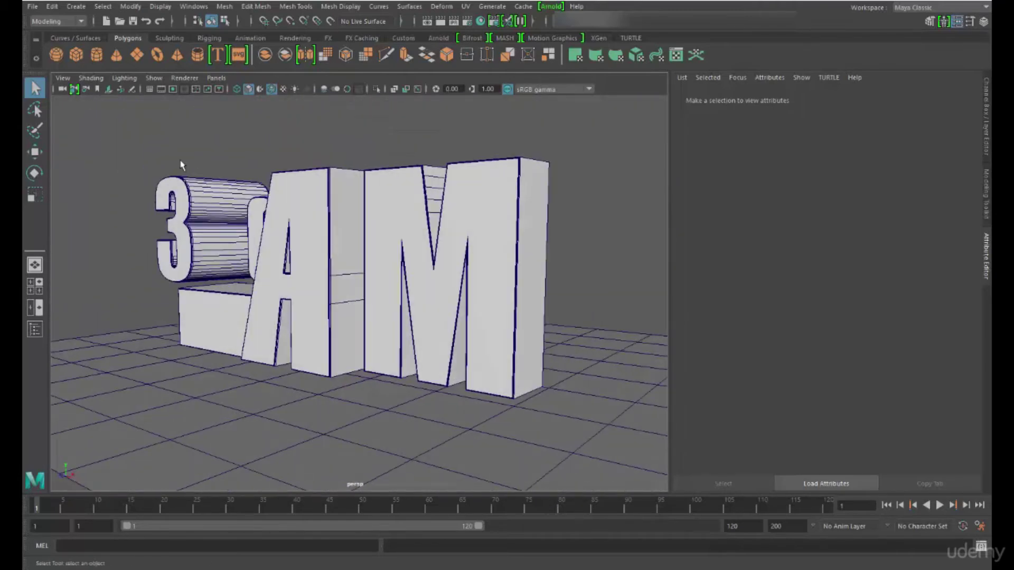
Enable Smooth Wireframe and Hardware Texturing in the perspective view.
{"action": "left_click", "coordinate": [85, 79]}
{"action": "left_click", "coordinate": [96, 292]}
{"action": "mouse_move", "coordinate": [285, 264]}
{"action": "left_mouse_down", "text": "alt"}
{"action": "mouse_move", "coordinate": [321, 261]}
{"action": "mouse_move", "coordinate": [248, 211]}
{"action": "mouse_move", "coordinate": [173, 105]}
{"action": "left_mouse_up", "text": "alt"}
{"action": "left_click", "coordinate": [91, 78]}
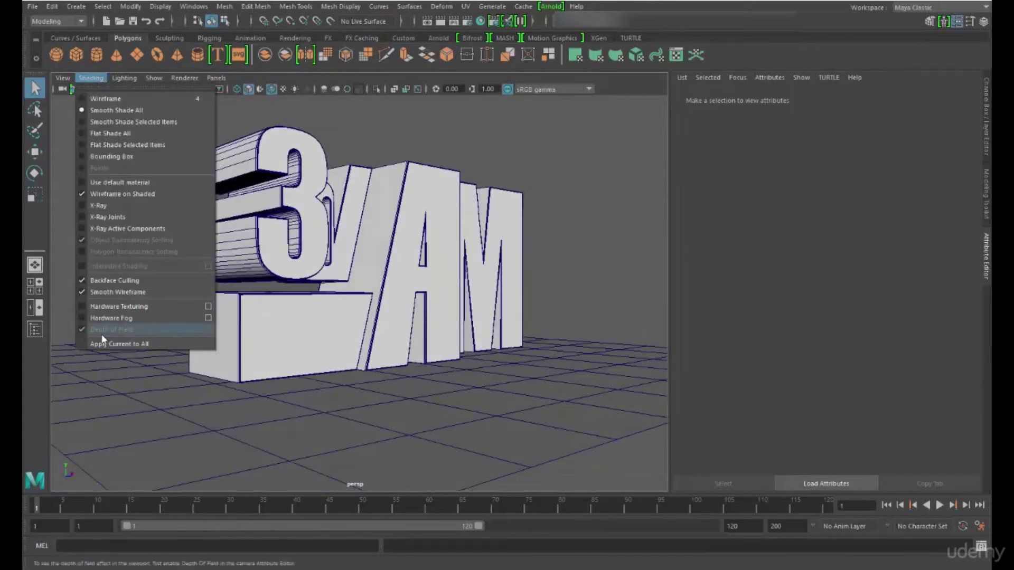
{"action": "left_click", "coordinate": [106, 307]}
{"action": "mouse_move", "coordinate": [222, 253]}
{"action": "left_mouse_down", "text": "alt"}
{"action": "mouse_move", "coordinate": [339, 240]}
{"action": "mouse_move", "coordinate": [346, 250]}
{"action": "mouse_move", "coordinate": [432, 257]}
{"action": "mouse_move", "coordinate": [417, 262]}
{"action": "left_mouse_up", "text": "alt"}
Map a Checker texture to the color of the ground plane's Lambert material.
{"action": "left_click", "coordinate": [235, 442]}
{"action": "left_click_drag", "start_coordinate": [235, 443], "coordinate": [304, 353], "text": "alt"}
{"action": "right_click_drag", "start_coordinate": [305, 248], "coordinate": [381, 499]}
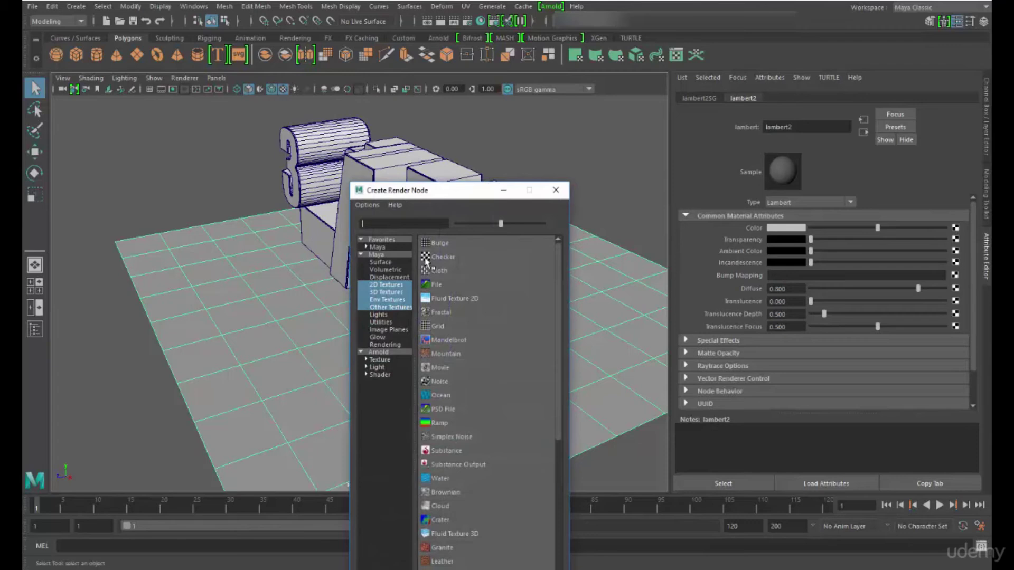
{"action": "left_click", "coordinate": [426, 258]}
{"action": "left_click_drag", "start_coordinate": [451, 281], "coordinate": [284, 119], "text": "alt"}
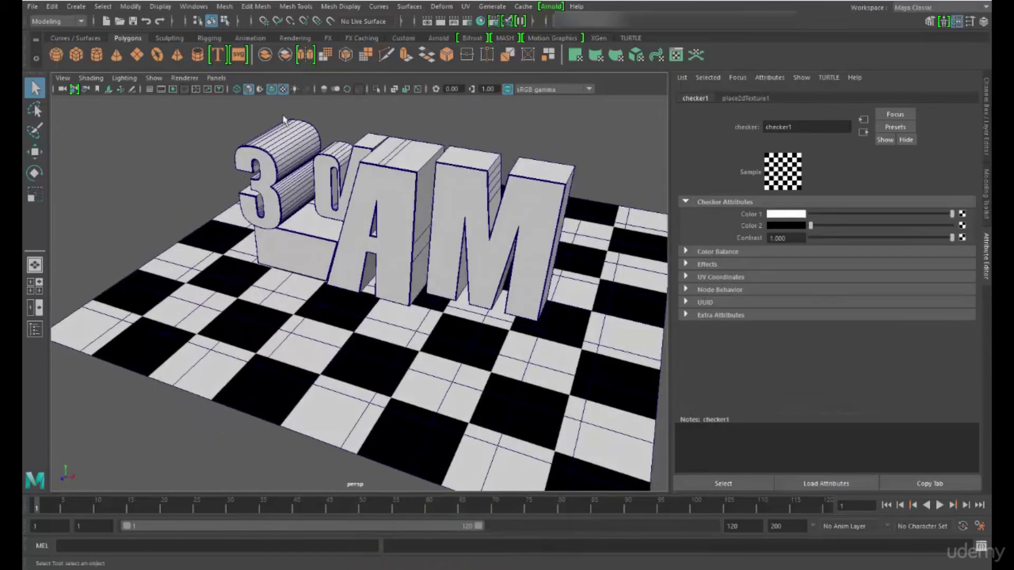
Switch the viewport's textured display off and back on to compare the ground plane with and without its checker.
{"action": "left_click", "coordinate": [283, 88]}
{"action": "left_click_drag", "start_coordinate": [503, 191], "coordinate": [317, 132], "text": "alt"}
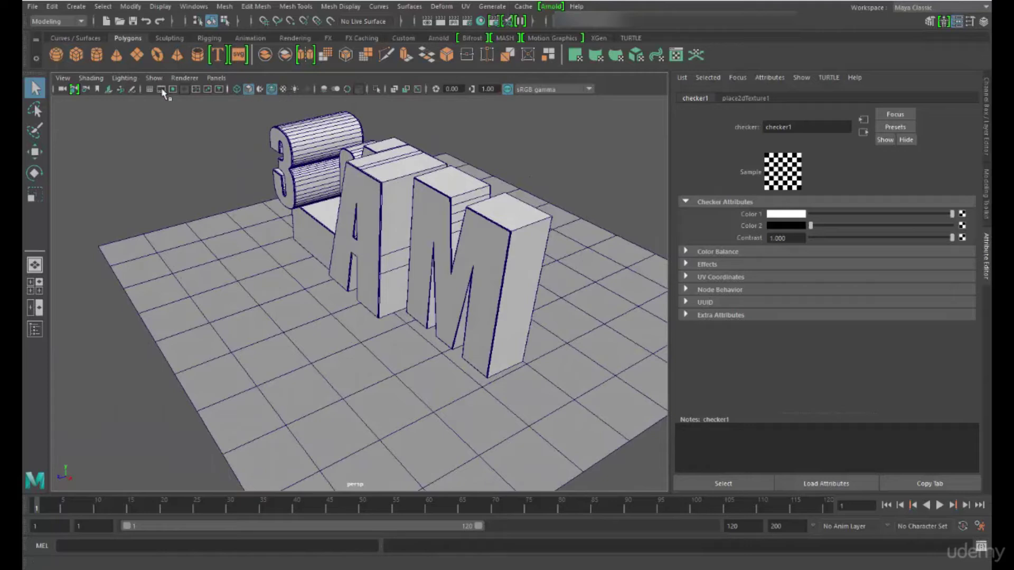
{"action": "left_click", "coordinate": [285, 89]}
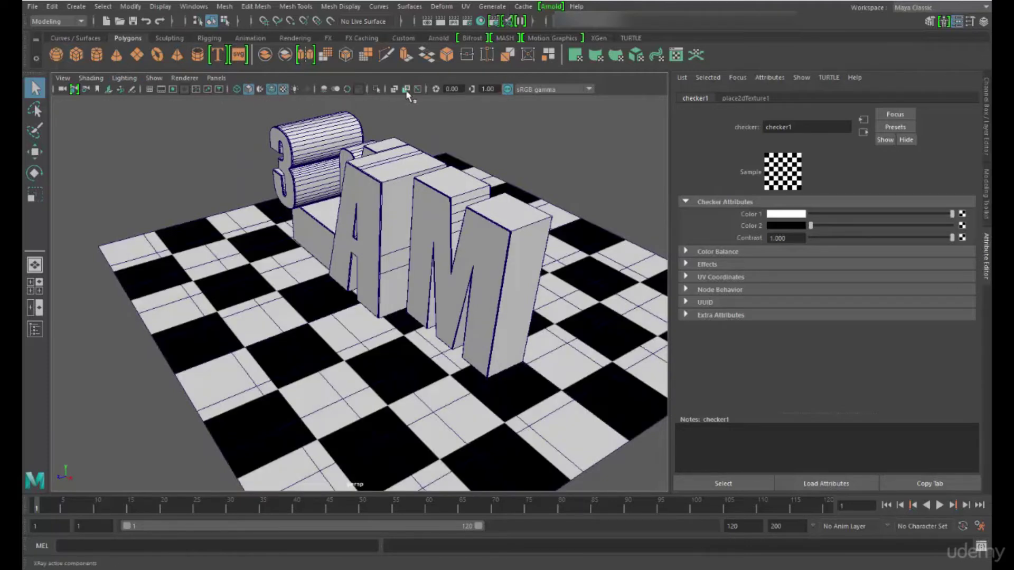
{"action": "left_click_drag", "start_coordinate": [324, 344], "coordinate": [338, 317], "text": "alt"}
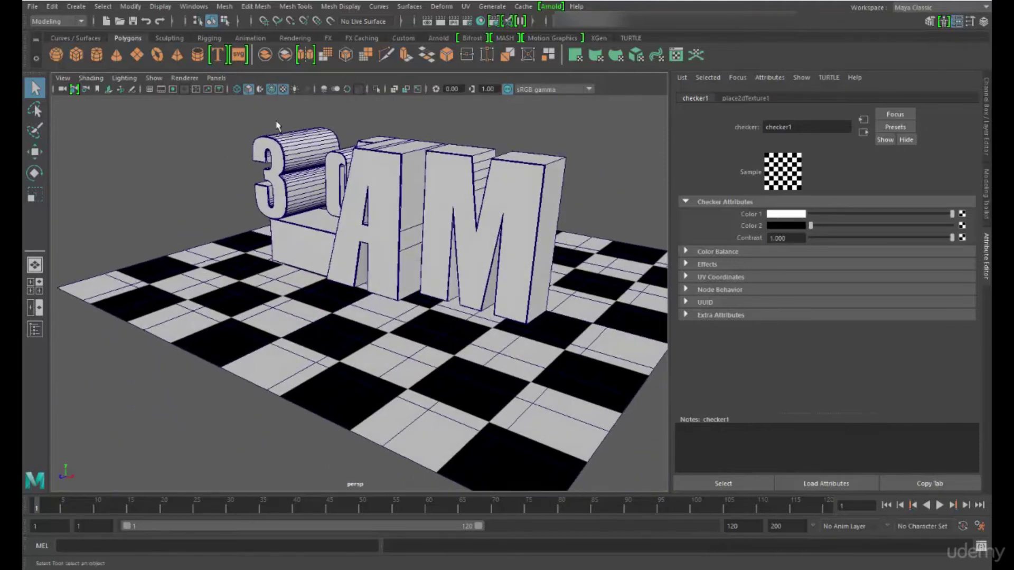
Turn on screen space ambient occlusion in the view and inspect the contact shading around the letters.
{"action": "left_click", "coordinate": [323, 89]}
{"action": "left_click_drag", "start_coordinate": [478, 267], "coordinate": [360, 198], "text": "alt"}
{"action": "right_click_drag", "start_coordinate": [361, 198], "coordinate": [281, 256], "text": "alt"}
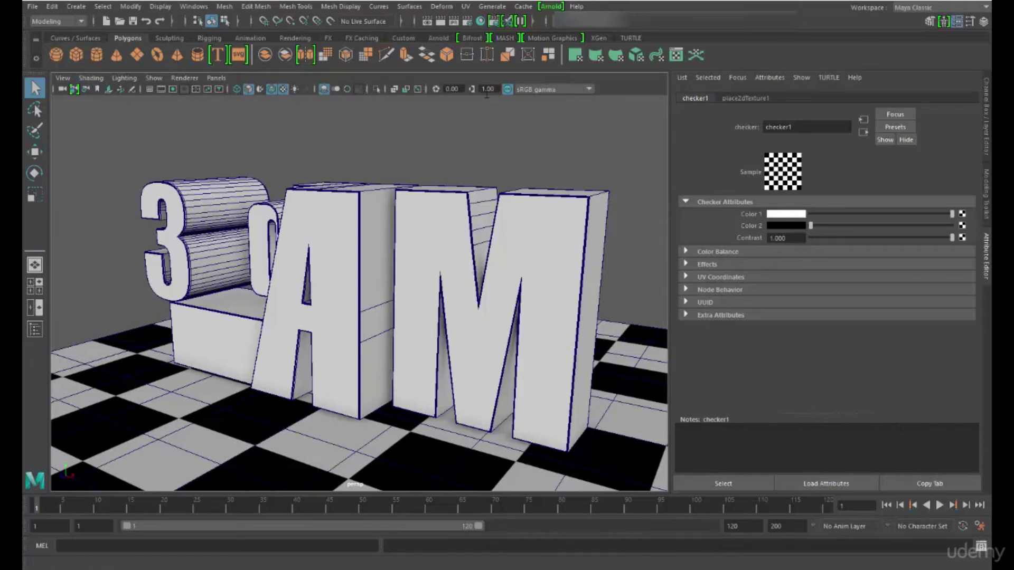
Switch the viewport to use all scene lights and check the scene from different angles.
{"action": "left_click", "coordinate": [294, 89]}
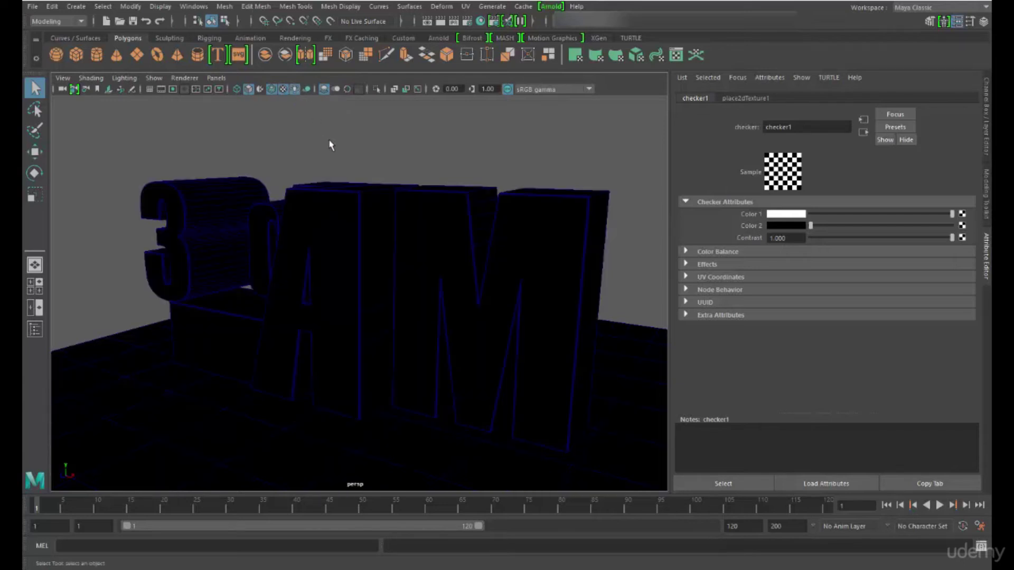
{"action": "left_click_drag", "start_coordinate": [352, 158], "coordinate": [314, 107], "text": "alt"}
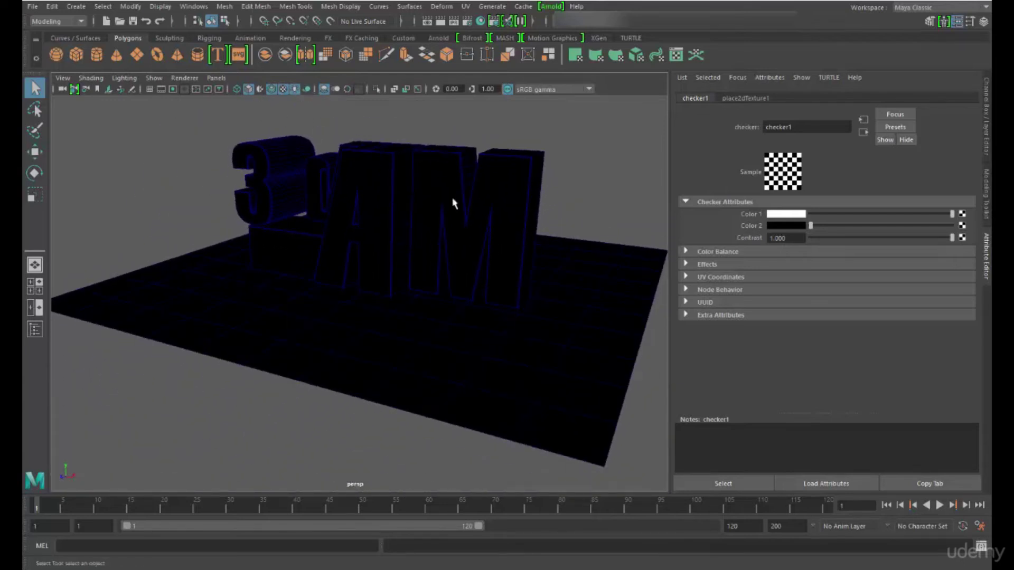
{"action": "left_click_drag", "start_coordinate": [455, 204], "coordinate": [359, 293], "text": "alt"}
{"action": "left_click_drag", "start_coordinate": [537, 253], "coordinate": [326, 156], "text": "alt"}
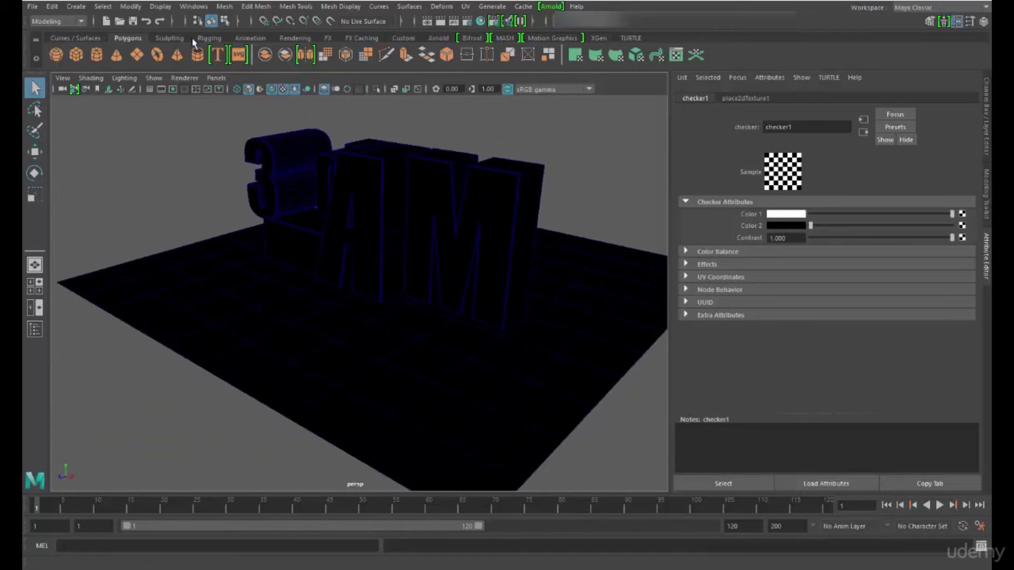
Create a point light and place it above the ground plane, in front of and beside the 3.
{"action": "left_click", "coordinate": [295, 38]}
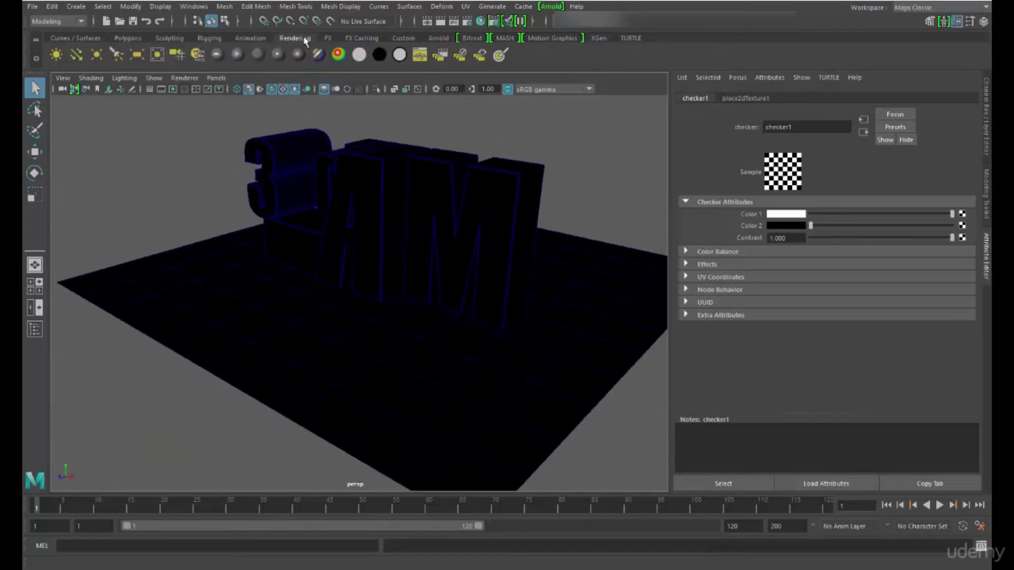
{"action": "left_click", "coordinate": [96, 54]}
{"action": "left_click_drag", "start_coordinate": [378, 317], "coordinate": [176, 219]}
{"action": "key", "text": "6"}
{"action": "scroll", "coordinate": [299, 293], "scroll_direction": "up", "scroll_amount": 3}
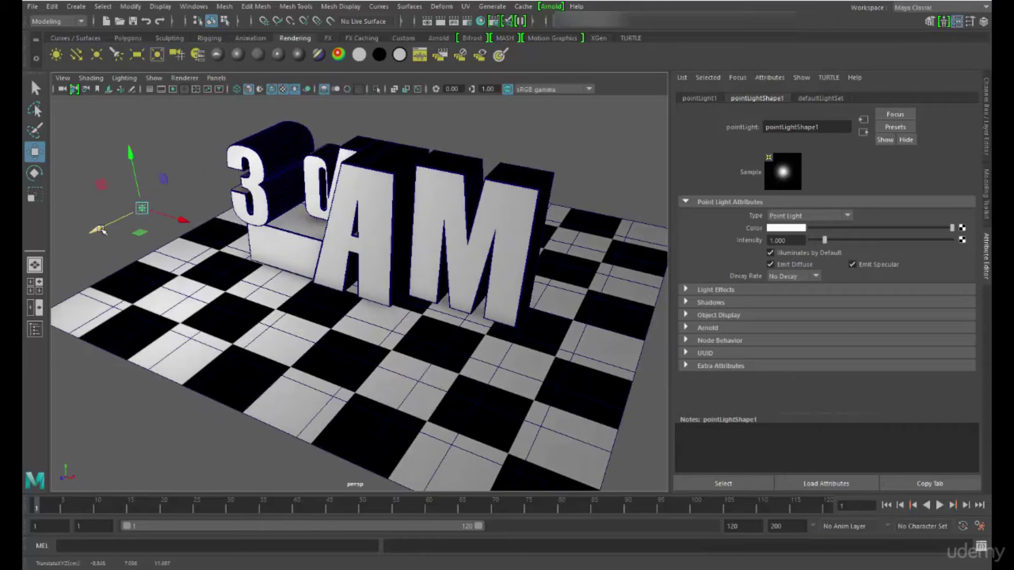
Add a second point light beyond the M and color it pale yellow with hue 73.846 and saturation 0.776.
{"action": "left_click", "coordinate": [96, 55]}
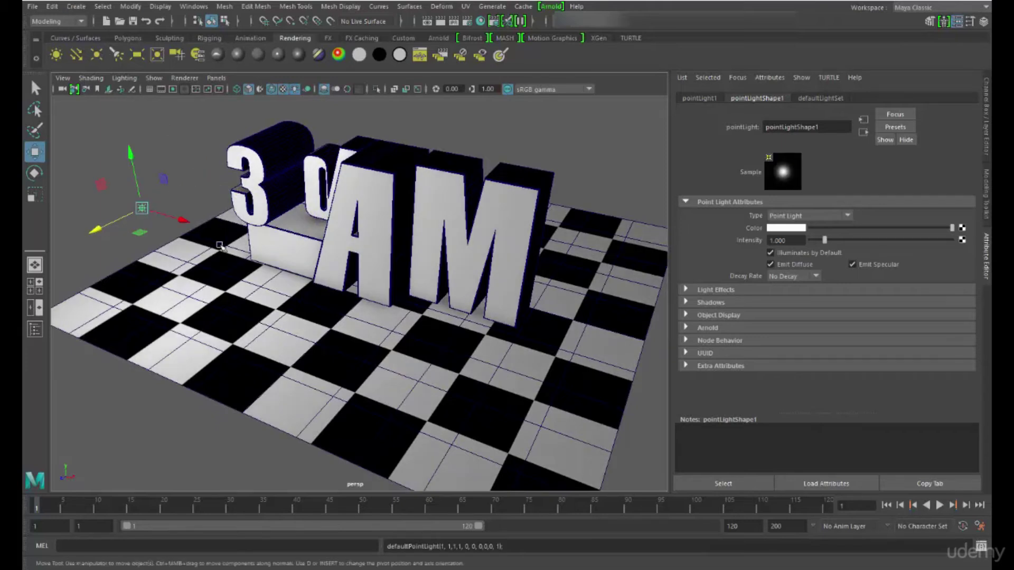
{"action": "left_click_drag", "start_coordinate": [364, 302], "coordinate": [666, 199]}
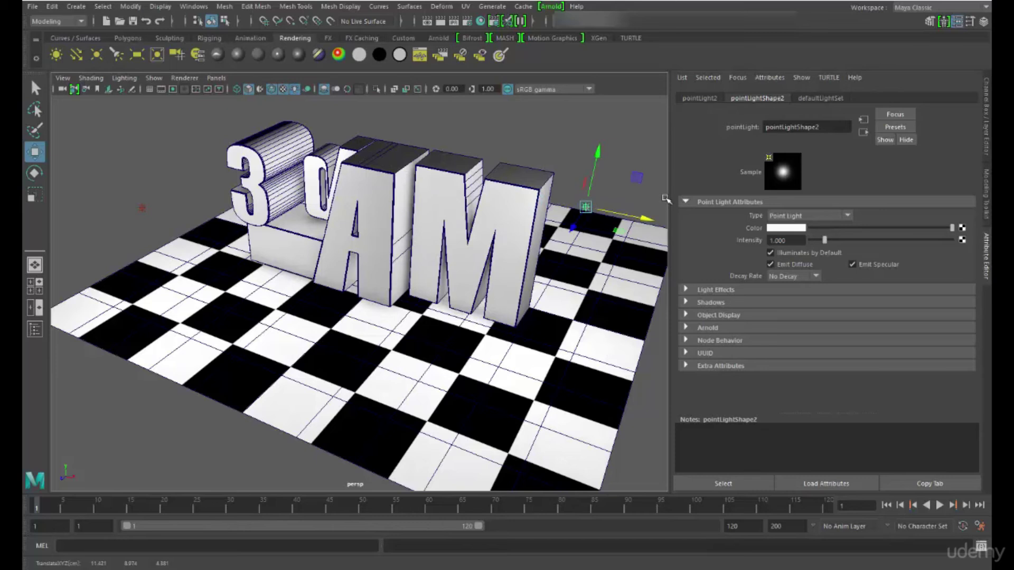
{"action": "left_click", "coordinate": [780, 229]}
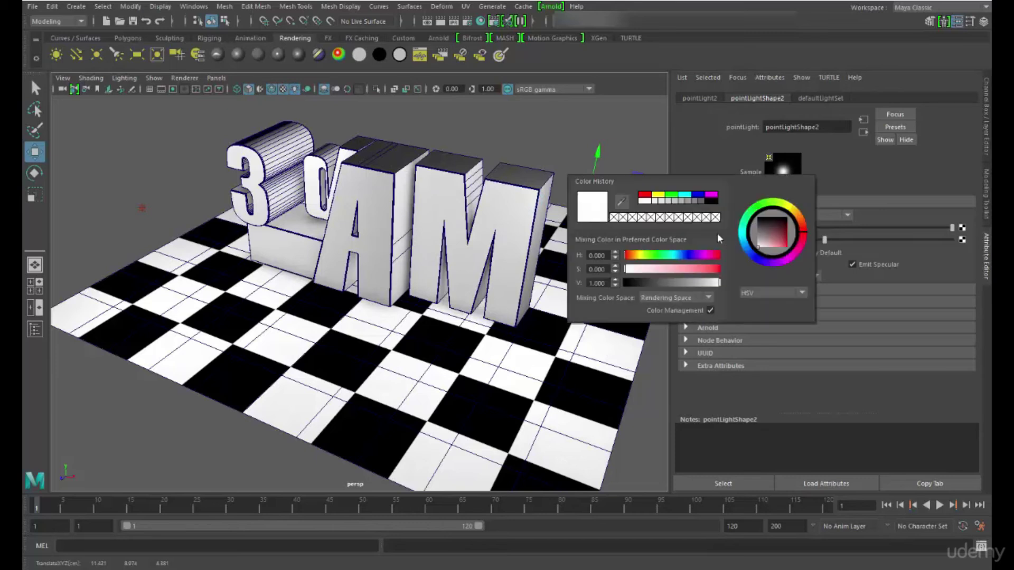
{"action": "left_click", "coordinate": [644, 256]}
{"action": "left_click", "coordinate": [697, 269]}
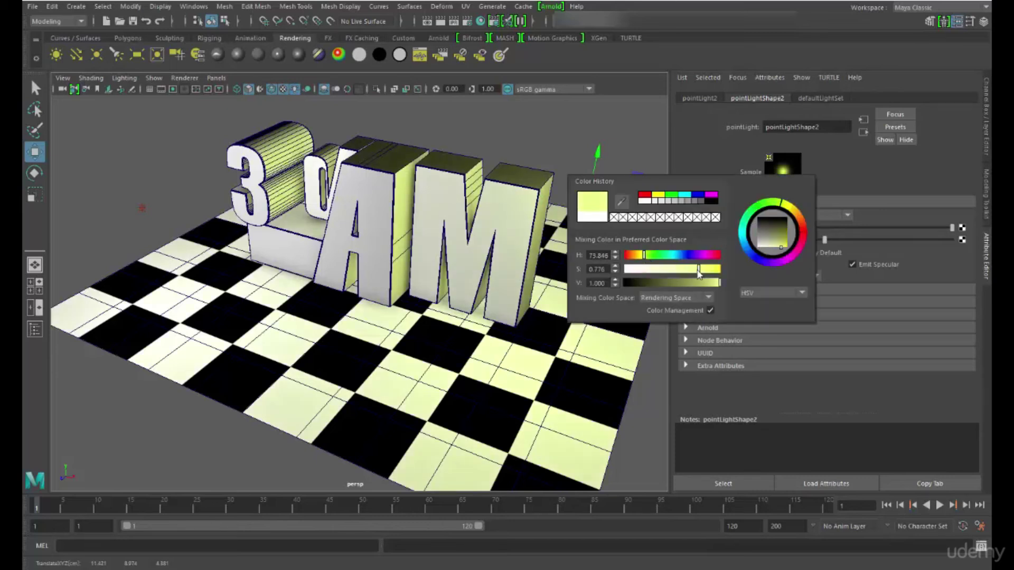
Reposition the yellow point light beside the M and reduce its intensity to 0.329.
{"action": "left_click_drag", "start_coordinate": [619, 147], "coordinate": [487, 262], "text": "alt"}
{"action": "left_click_drag", "start_coordinate": [472, 359], "coordinate": [580, 317], "text": "alt"}
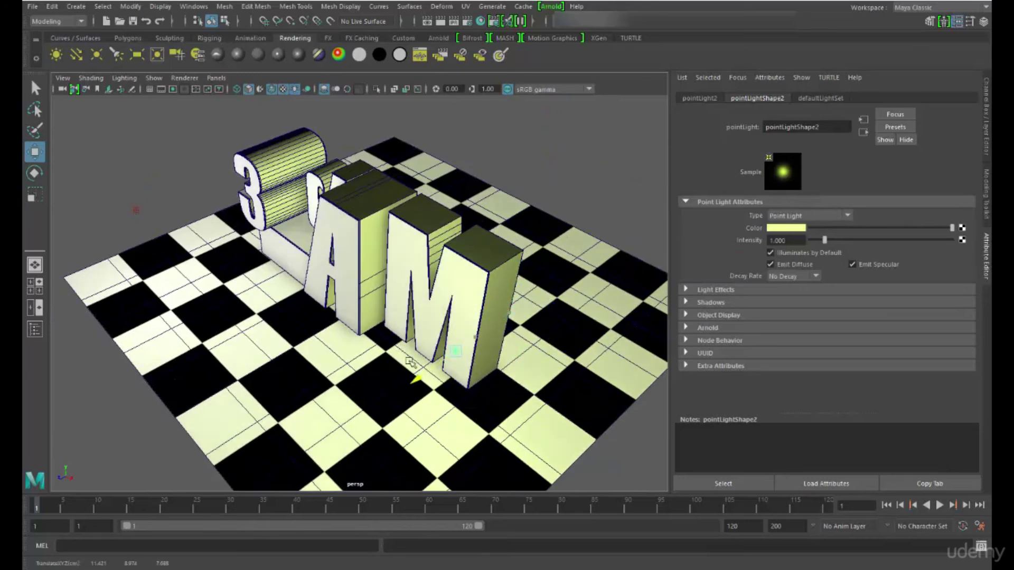
{"action": "left_click_drag", "start_coordinate": [834, 246], "coordinate": [815, 244]}
{"action": "left_click_drag", "start_coordinate": [371, 272], "coordinate": [575, 263], "text": "alt"}
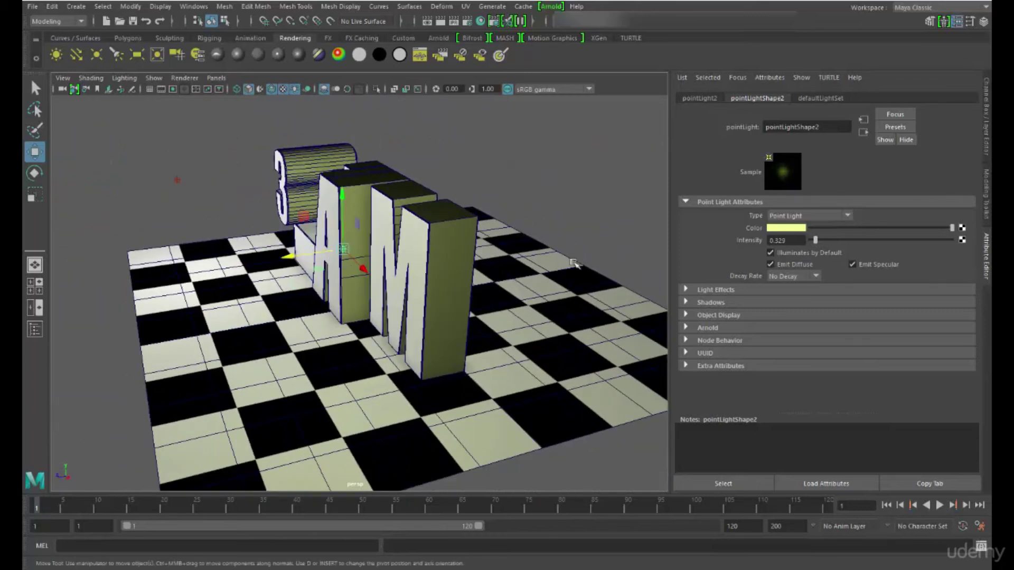
Enable Use Depth Map Shadows for the yellow point light.
{"action": "left_click", "coordinate": [710, 303]}
{"action": "left_click", "coordinate": [785, 341]}
{"action": "left_click_drag", "start_coordinate": [351, 220], "coordinate": [385, 197], "text": "alt"}
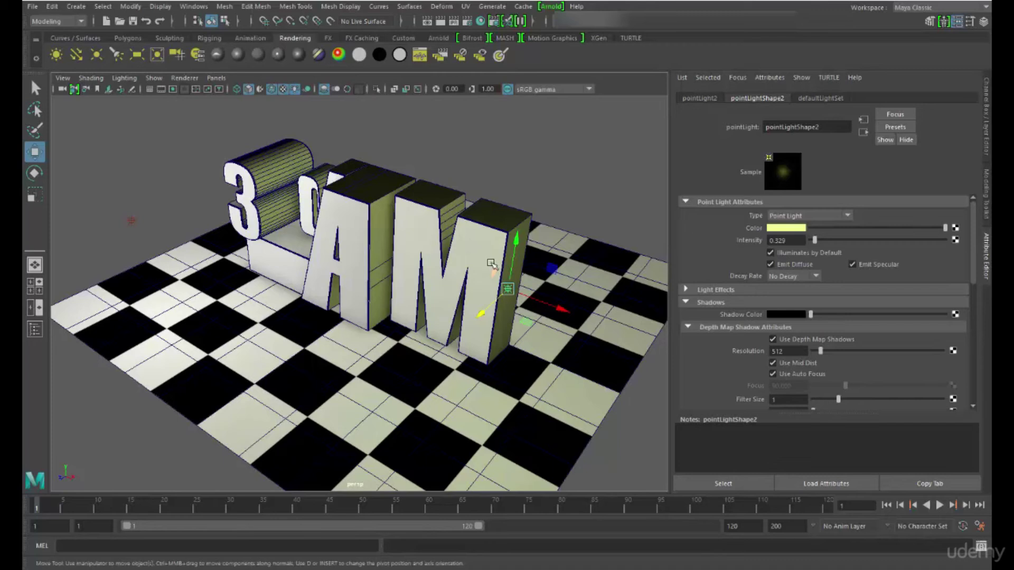
Create a directional light at the origin and enlarge its icon uniformly to about 2.1 times.
{"action": "left_click", "coordinate": [76, 54]}
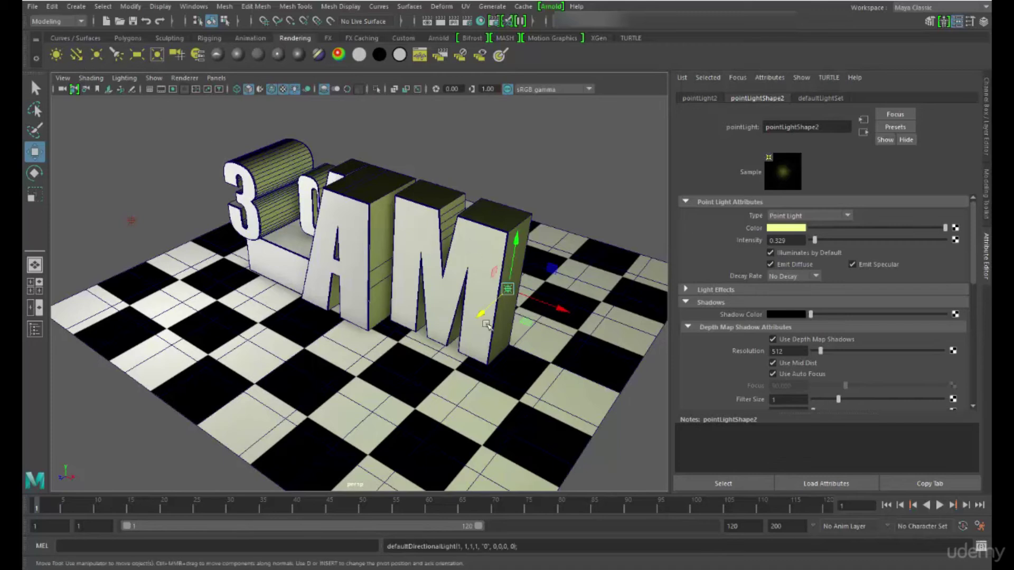
{"action": "key", "text": "r"}
{"action": "left_click_drag", "start_coordinate": [385, 292], "coordinate": [424, 294]}
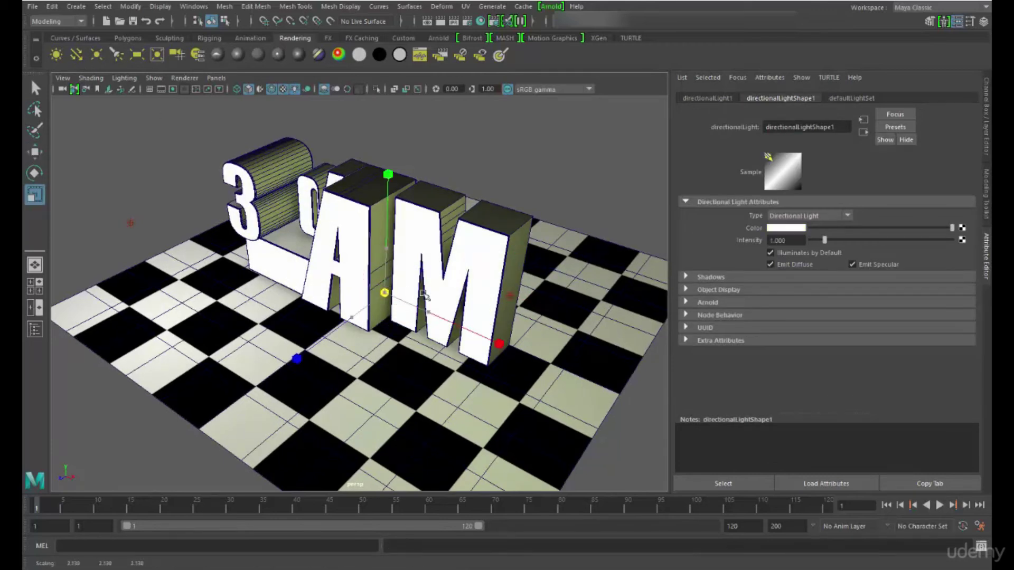
Move the directional light out in front of the text and rotate it to aim down at the letters.
{"action": "key", "text": "w"}
{"action": "left_click_drag", "start_coordinate": [353, 318], "coordinate": [305, 432]}
{"action": "mouse_move", "coordinate": [321, 395]}
{"action": "left_mouse_down"}
{"action": "mouse_move", "coordinate": [564, 457]}
{"action": "mouse_move", "coordinate": [474, 446]}
{"action": "mouse_move", "coordinate": [483, 306]}
{"action": "mouse_move", "coordinate": [493, 301]}
{"action": "mouse_move", "coordinate": [531, 326]}
{"action": "mouse_move", "coordinate": [106, 180]}
{"action": "mouse_move", "coordinate": [358, 297]}
{"action": "mouse_move", "coordinate": [317, 264]}
{"action": "mouse_move", "coordinate": [633, 264]}
{"action": "left_mouse_up"}
{"action": "key", "text": "e"}
{"action": "scroll", "coordinate": [530, 325], "scroll_direction": "down", "scroll_amount": 3}
Set the directional light's intensity to 0.412 and enable Use Depth Map Shadows for it.
{"action": "left_click_drag", "start_coordinate": [824, 240], "coordinate": [816, 240]}
{"action": "left_click", "coordinate": [700, 279]}
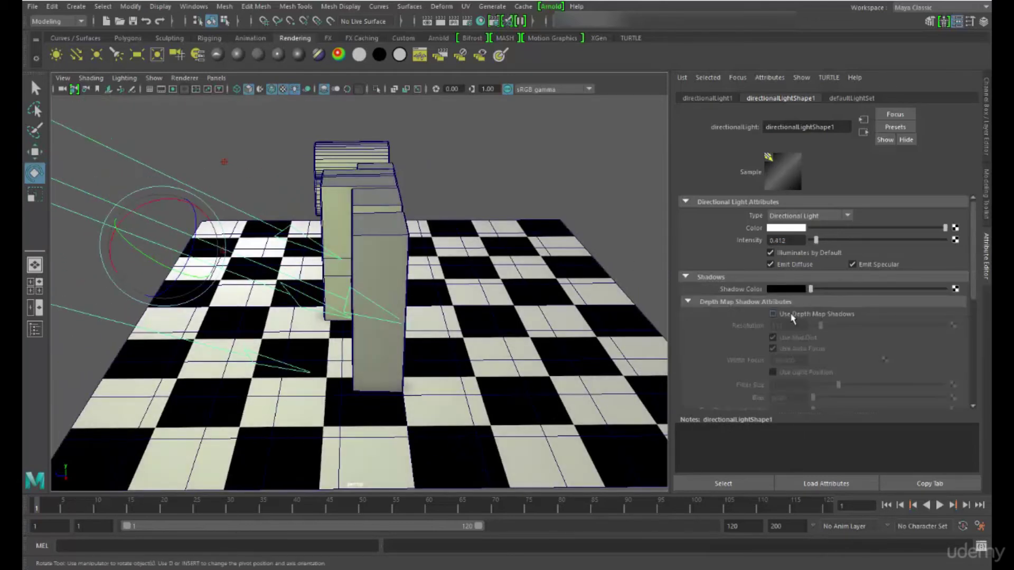
{"action": "left_click_drag", "start_coordinate": [543, 294], "coordinate": [465, 275], "text": "alt"}
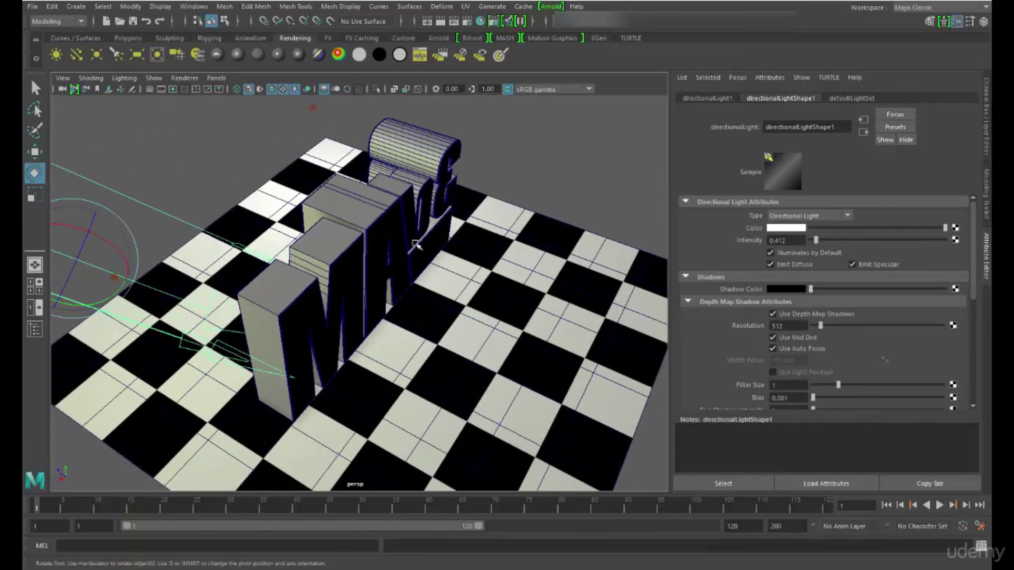
Turn on shadows in the viewport lighting and rotate the directional light to change the shadow direction.
{"action": "left_click", "coordinate": [123, 78]}
{"action": "left_click", "coordinate": [137, 171]}
{"action": "left_click_drag", "start_coordinate": [333, 264], "coordinate": [248, 235], "text": "alt"}
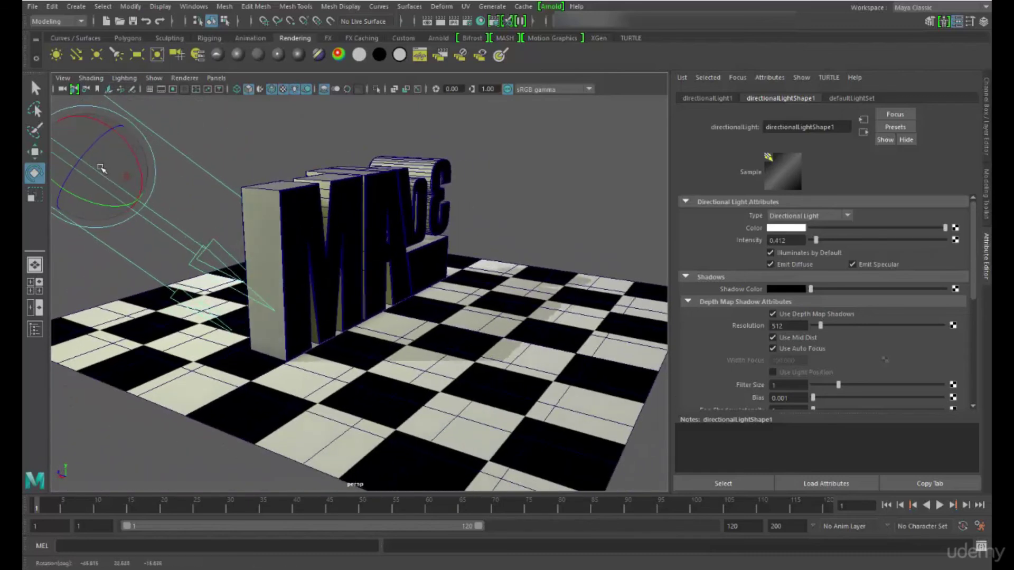
{"action": "left_click_drag", "start_coordinate": [69, 165], "coordinate": [328, 243]}
{"action": "right_click_drag", "start_coordinate": [327, 242], "coordinate": [449, 107], "text": "alt"}
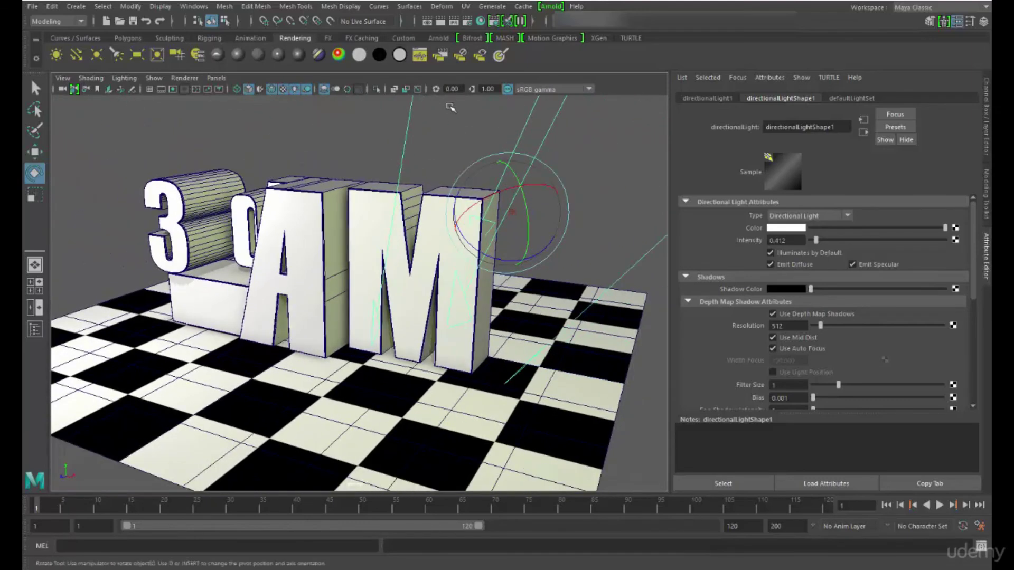
Render the perspective view with the Arnold Renderer, inspect the image, and close the Render View.
{"action": "left_click", "coordinate": [440, 21]}
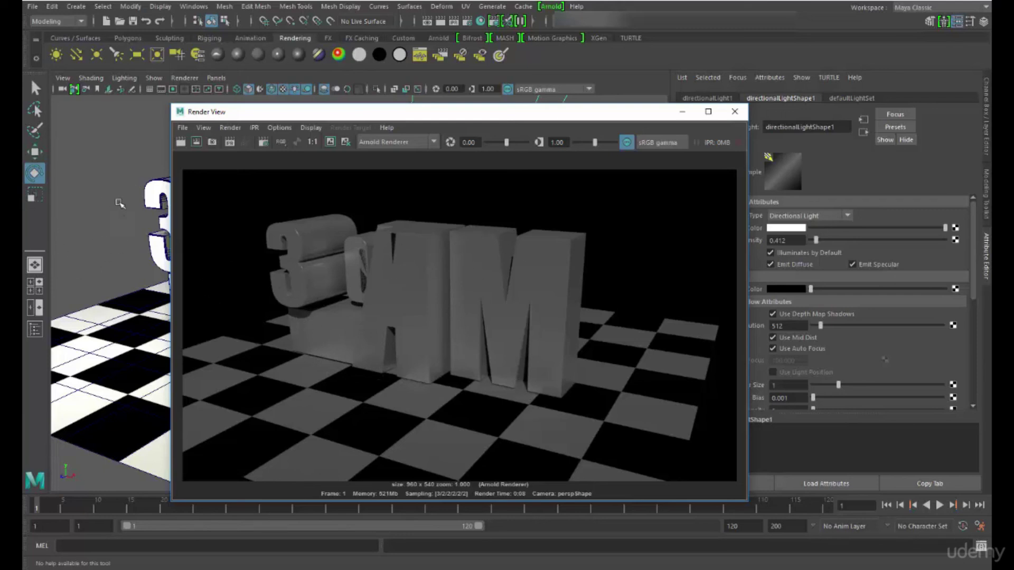
{"action": "left_click_drag", "start_coordinate": [391, 112], "coordinate": [373, 63]}
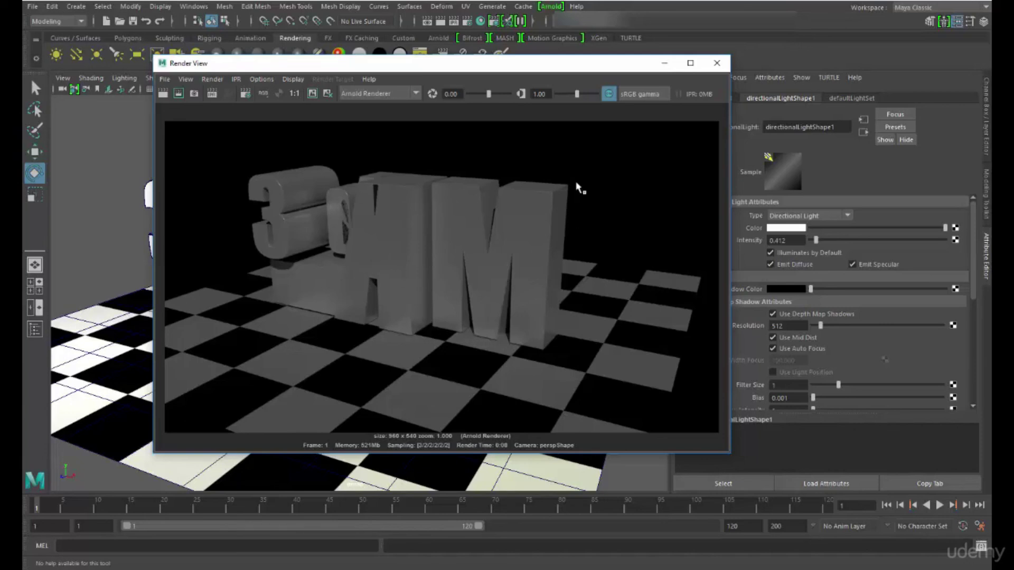
{"action": "left_click", "coordinate": [717, 63]}
{"action": "mouse_move", "coordinate": [344, 284]}
{"action": "left_mouse_down", "text": "alt"}
{"action": "mouse_move", "coordinate": [407, 280]}
{"action": "mouse_move", "coordinate": [318, 284]}
{"action": "mouse_move", "coordinate": [330, 293]}
{"action": "left_mouse_up", "text": "alt"}
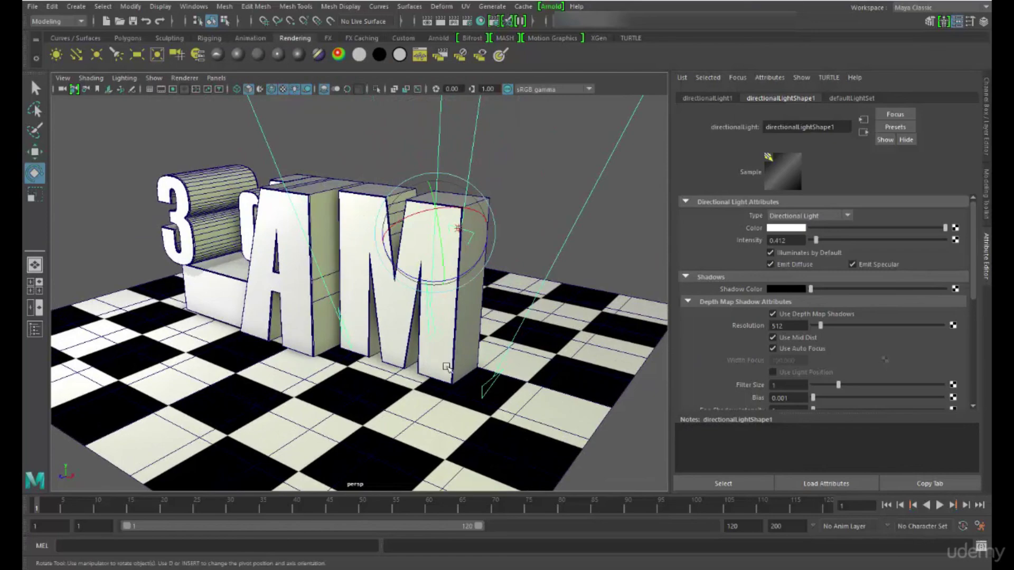